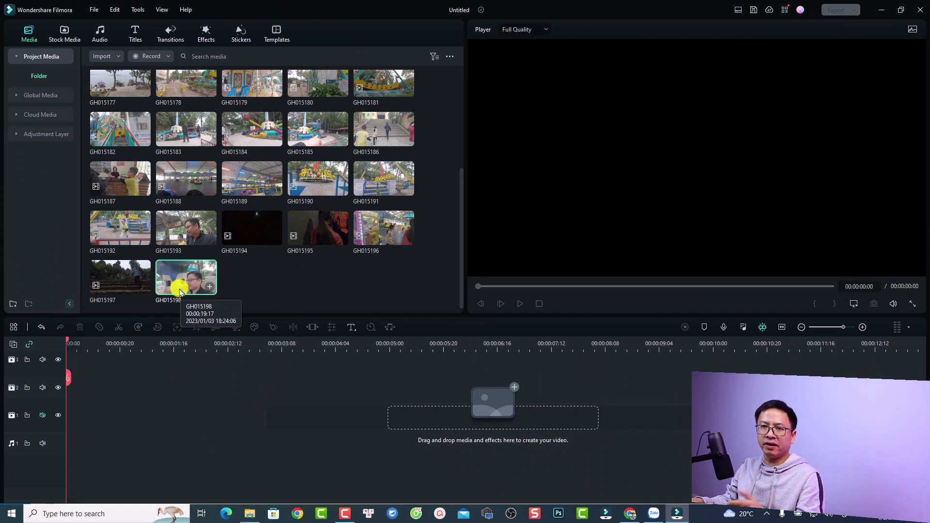
# - Add GH015198 to track 1 and cut away its first 00:00:01:07
pyautogui.moveTo(180, 291); pyautogui.dragTo(83, 421)
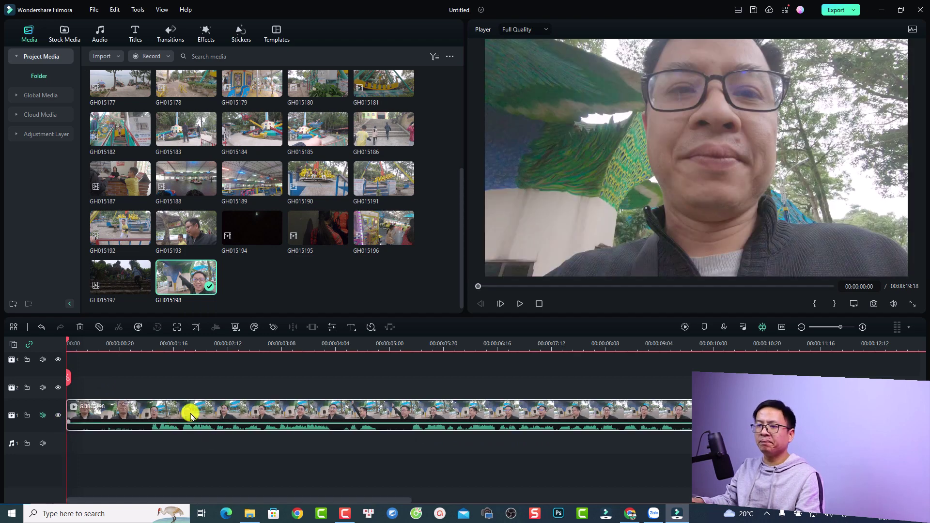
pyautogui.press('space')
pyautogui.press('space')
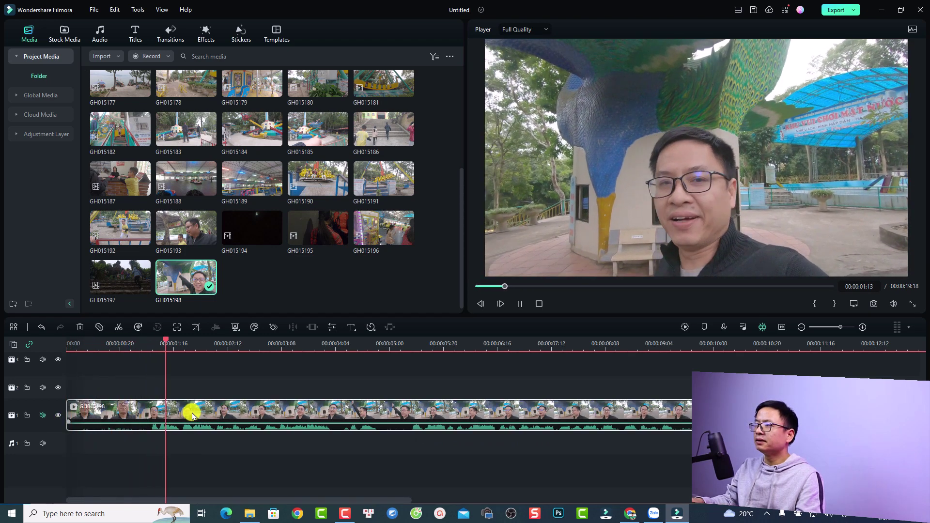
pyautogui.moveTo(169, 344); pyautogui.dragTo(150, 339)
pyautogui.hotkey('ctrl', 'b')
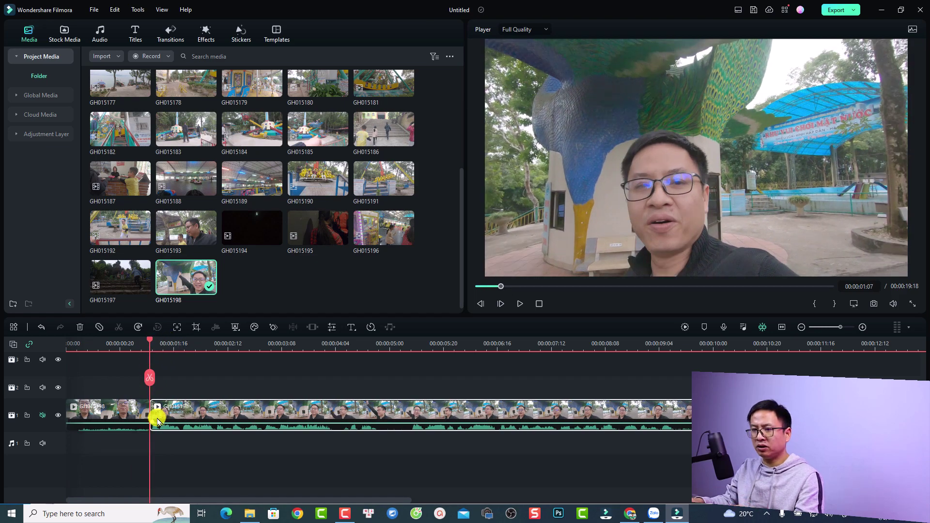
pyautogui.click(124, 411)
pyautogui.press('Delete')
pyautogui.press('space')
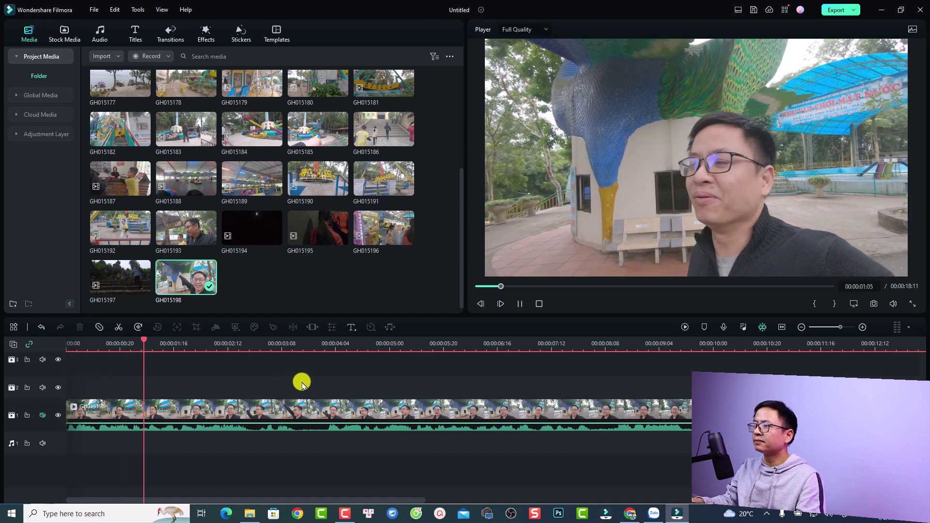
# - Trim the clip to end at 00:00:05:00, deleting everything after, and fit the timeline
pyautogui.click(391, 343)
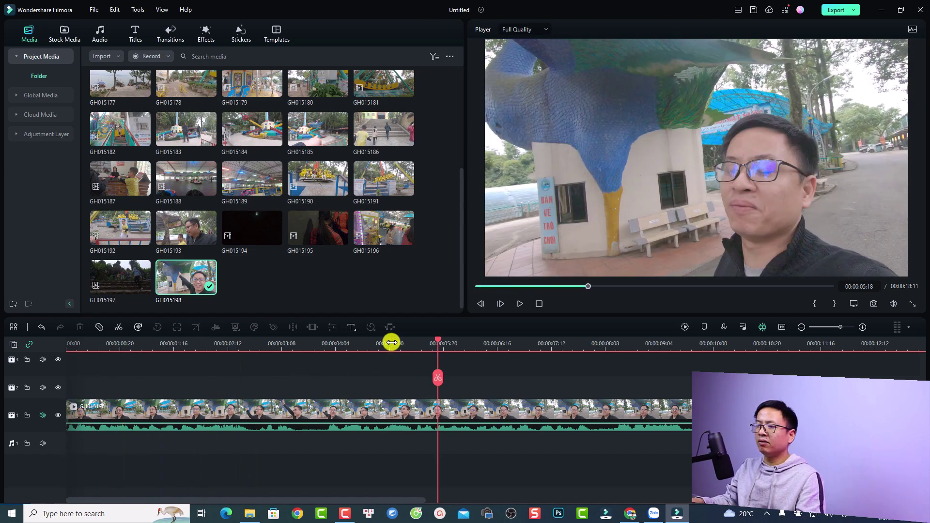
pyautogui.click(393, 343)
pyautogui.click(389, 342)
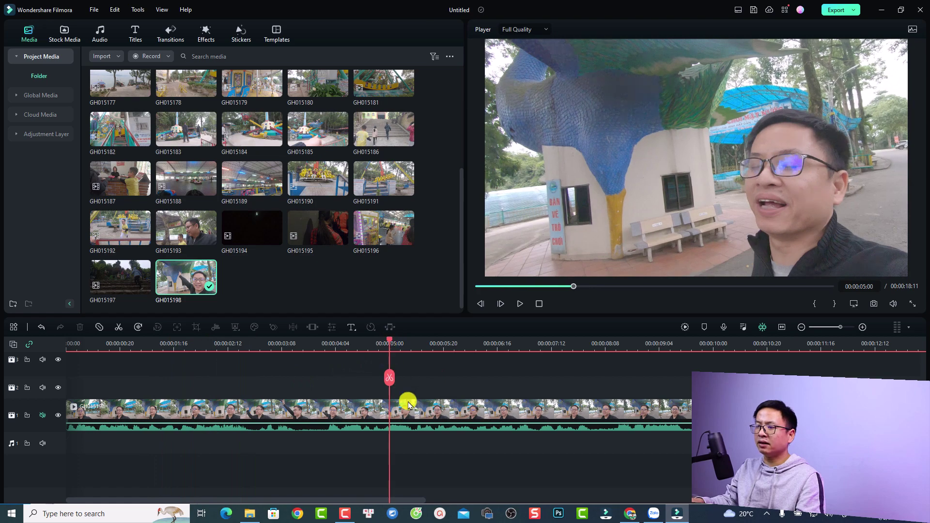
pyautogui.click(414, 416)
pyautogui.hotkey('ctrl', 'b')
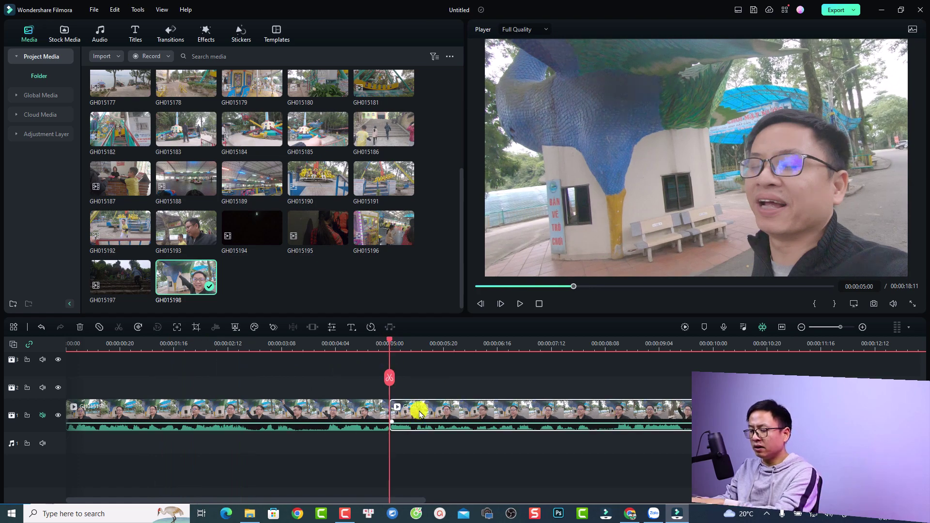
pyautogui.press('Delete')
pyautogui.click(781, 327)
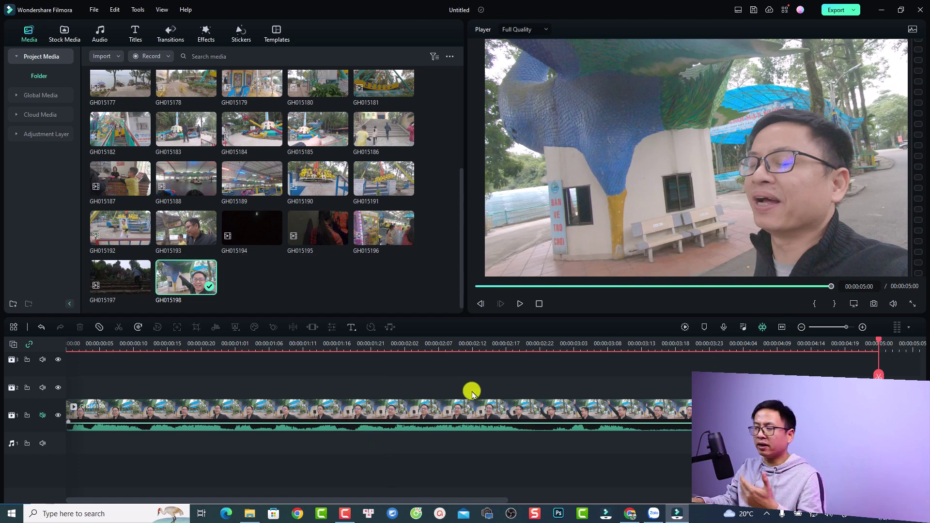
# - Enable Motion Tracking in the clip's AI Tools and shrink the tracking box onto the man's forehead
pyautogui.moveTo(880, 341); pyautogui.dragTo(5, 359)
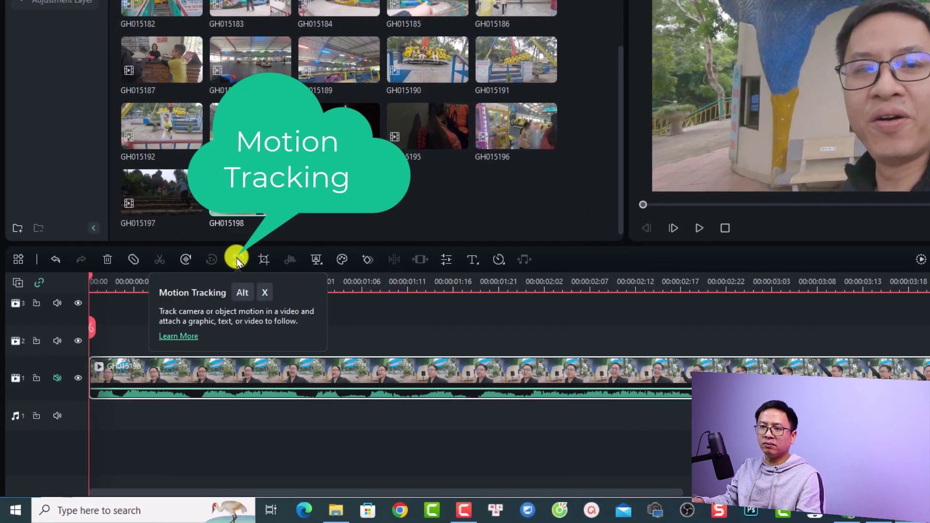
pyautogui.doubleClick(212, 376)
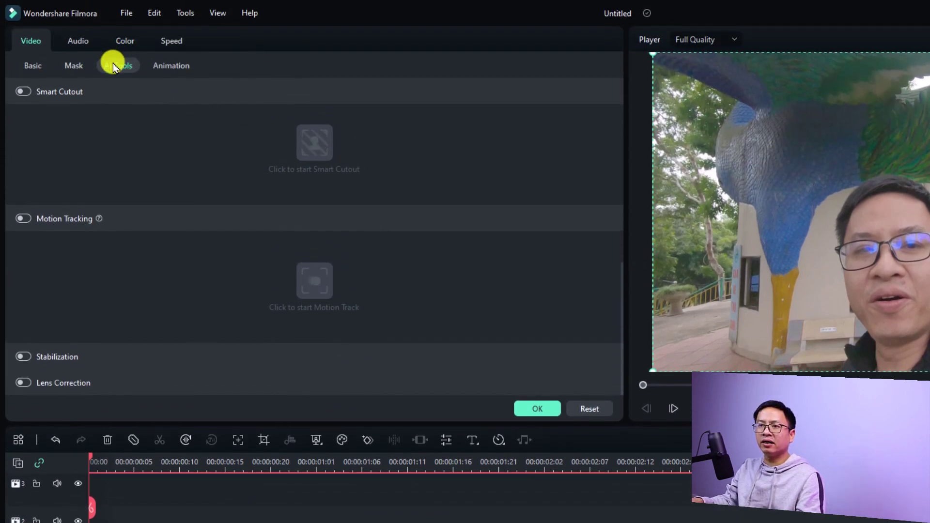
pyautogui.click(23, 218)
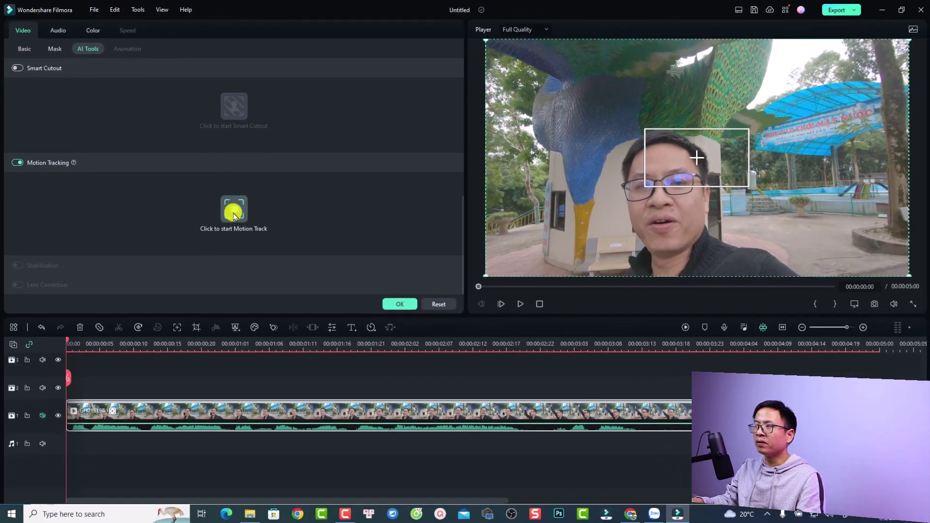
pyautogui.moveTo(700, 172); pyautogui.dragTo(703, 165)
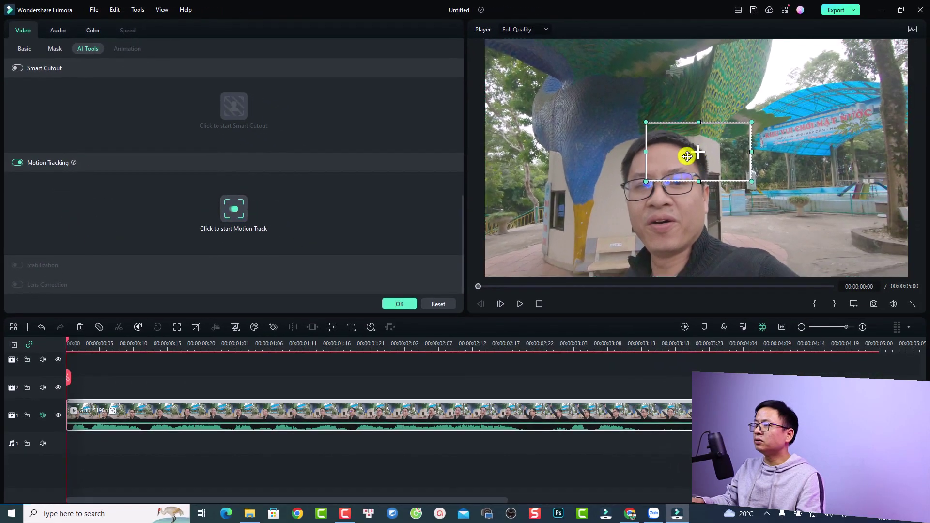
pyautogui.moveTo(687, 155); pyautogui.dragTo(658, 161)
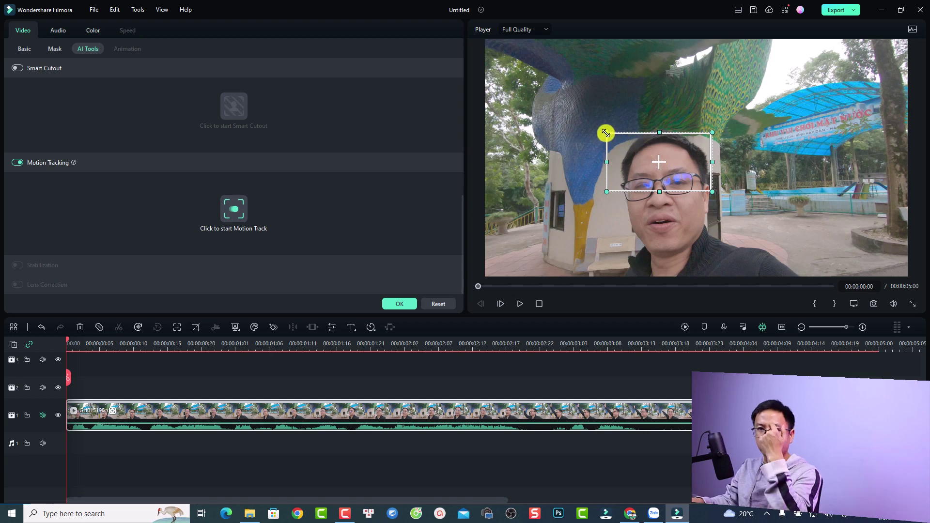
pyautogui.moveTo(606, 133); pyautogui.dragTo(633, 150)
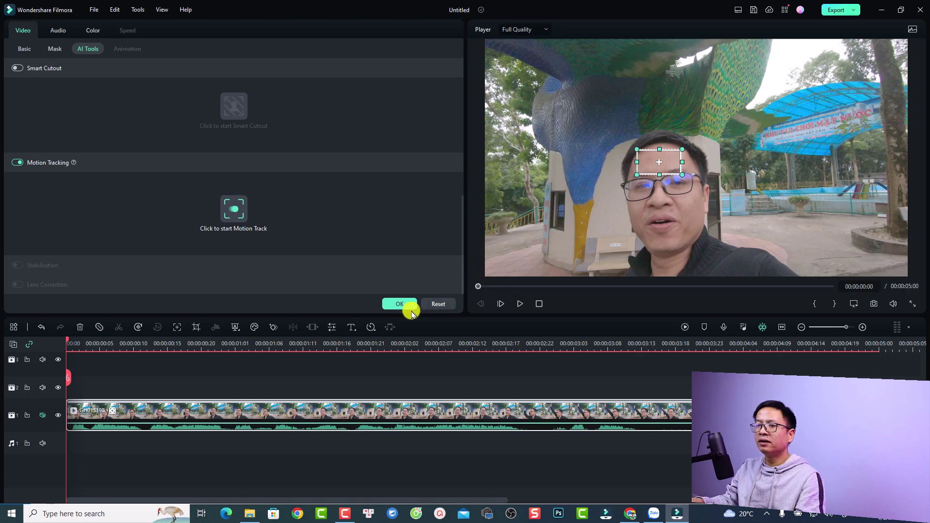
# - Run the motion track analysis so the box follows the forehead across the five-second clip
pyautogui.click(234, 212)
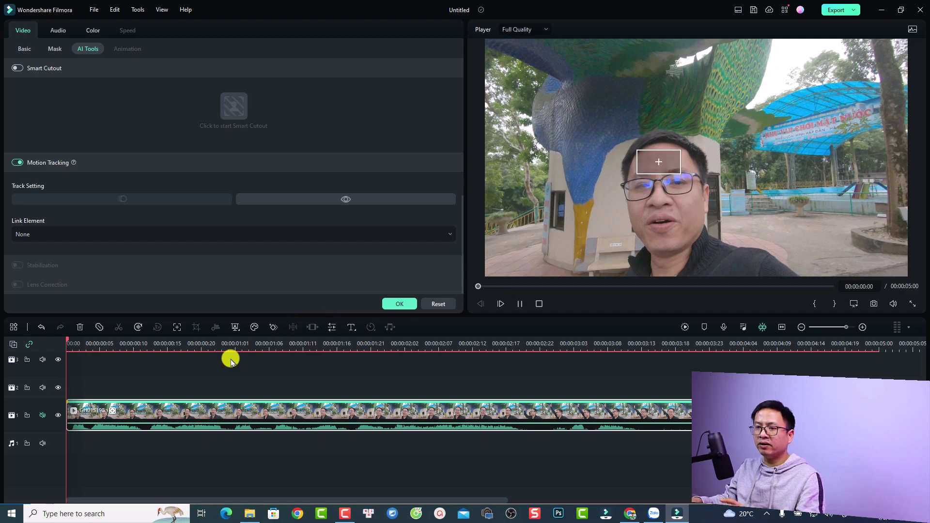
# - Realign the drifting tracking box onto the forehead at frames 00:00:02:13 and 00:00:02:14
pyautogui.press('space')
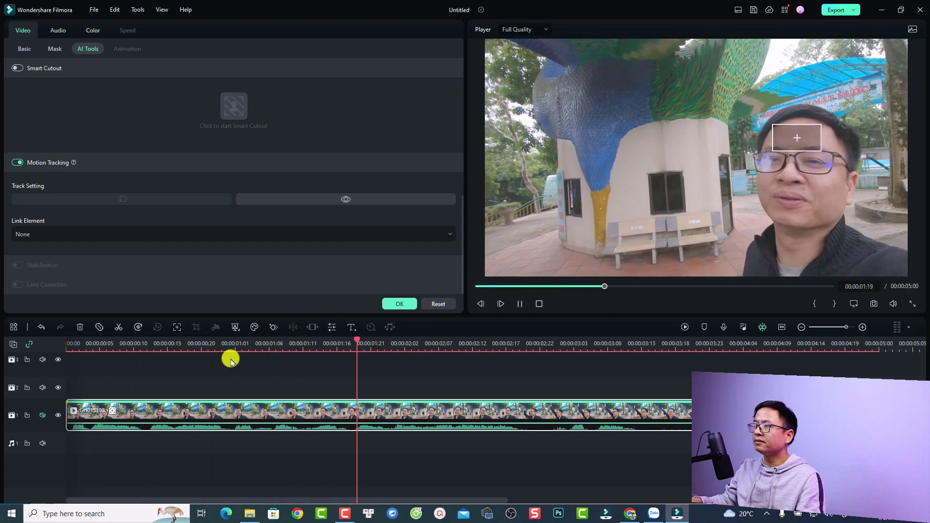
pyautogui.press('space')
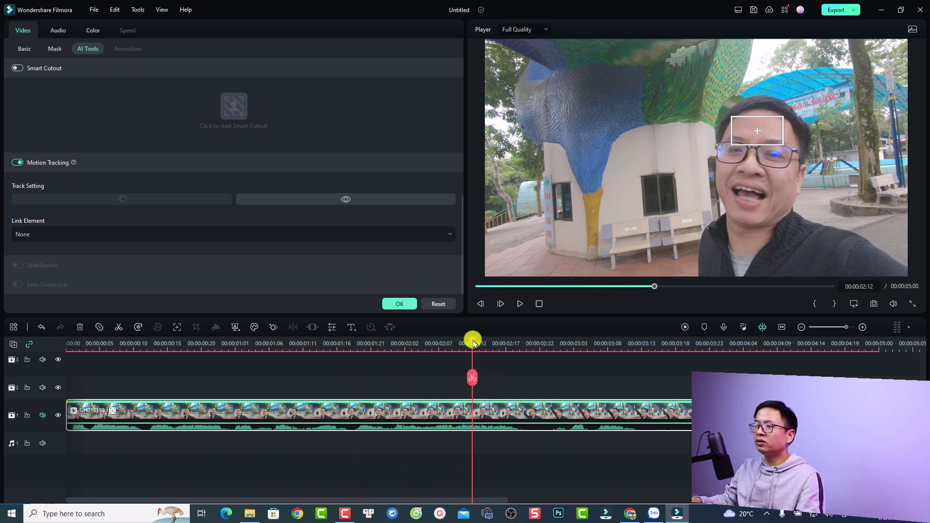
pyautogui.moveTo(473, 343); pyautogui.dragTo(480, 343)
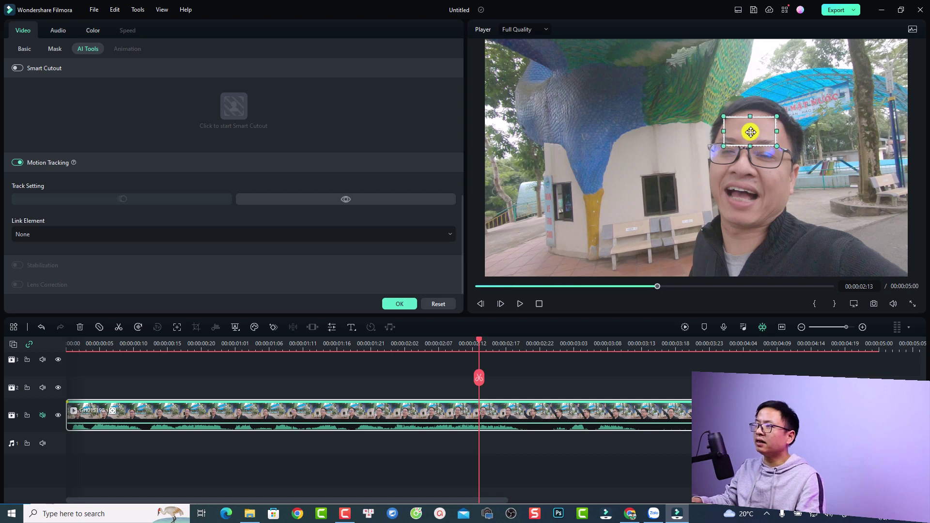
pyautogui.moveTo(750, 132); pyautogui.dragTo(750, 131)
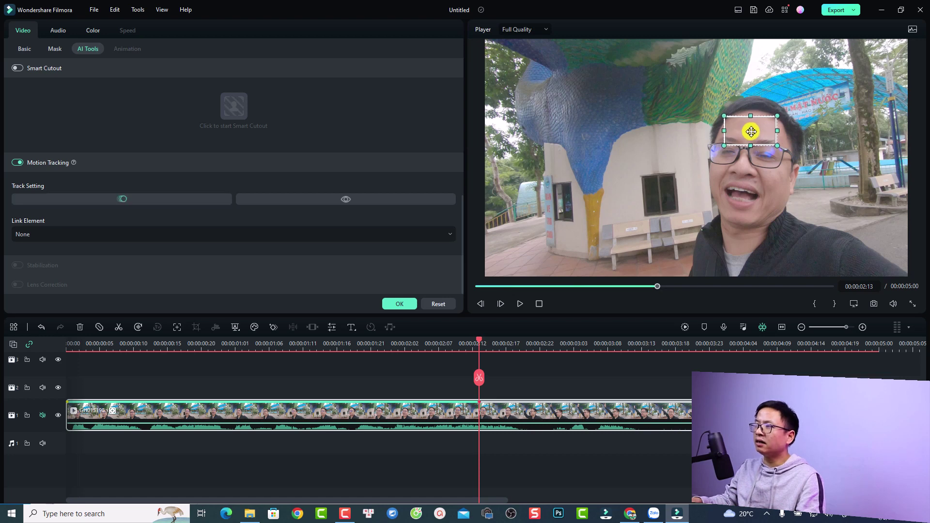
pyautogui.click(501, 305)
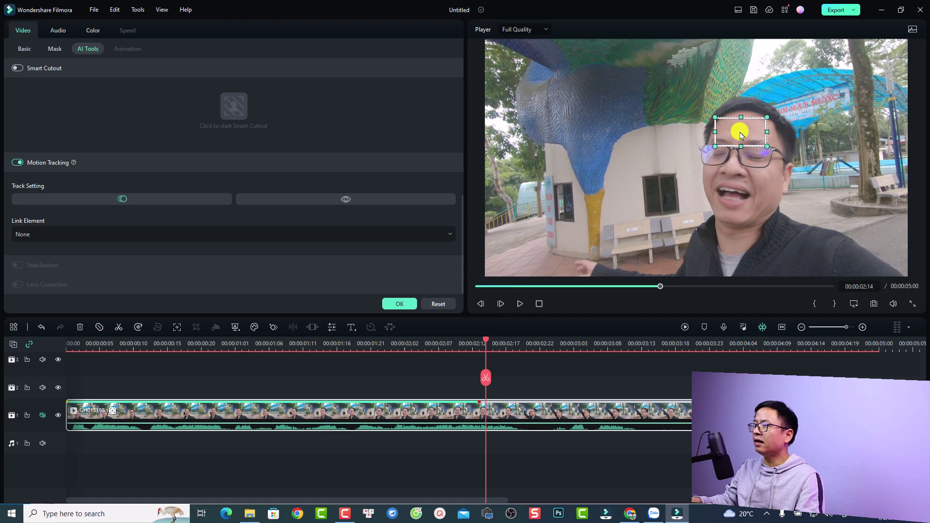
pyautogui.moveTo(739, 133); pyautogui.dragTo(737, 133)
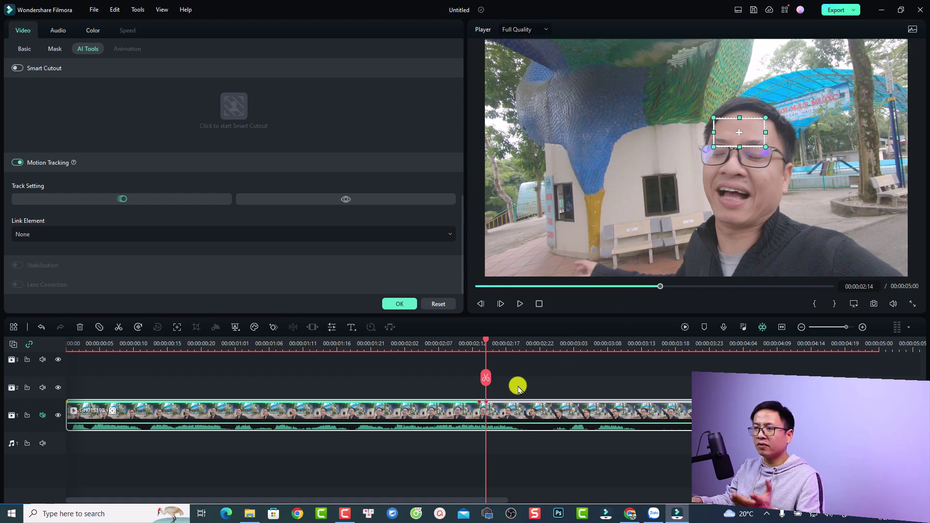
# - Confirm the motion track, rewind to the timeline start, and bring up the Quick Text / Quick 3D Text choices
pyautogui.click(399, 304)
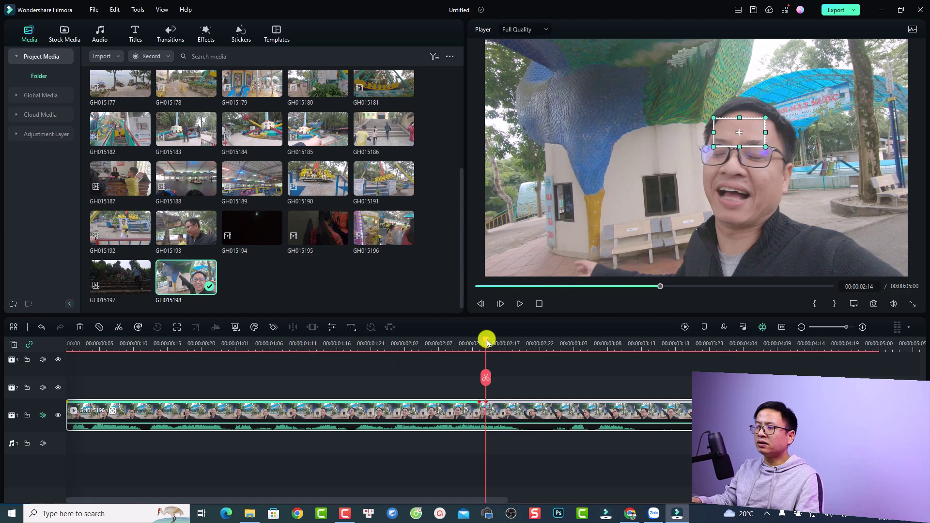
pyautogui.moveTo(485, 340); pyautogui.dragTo(30, 357)
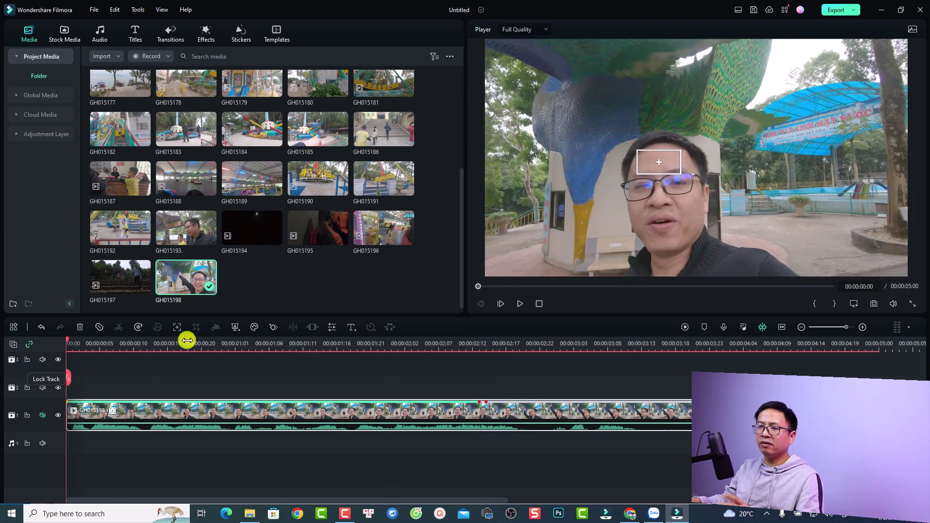
pyautogui.click(352, 327)
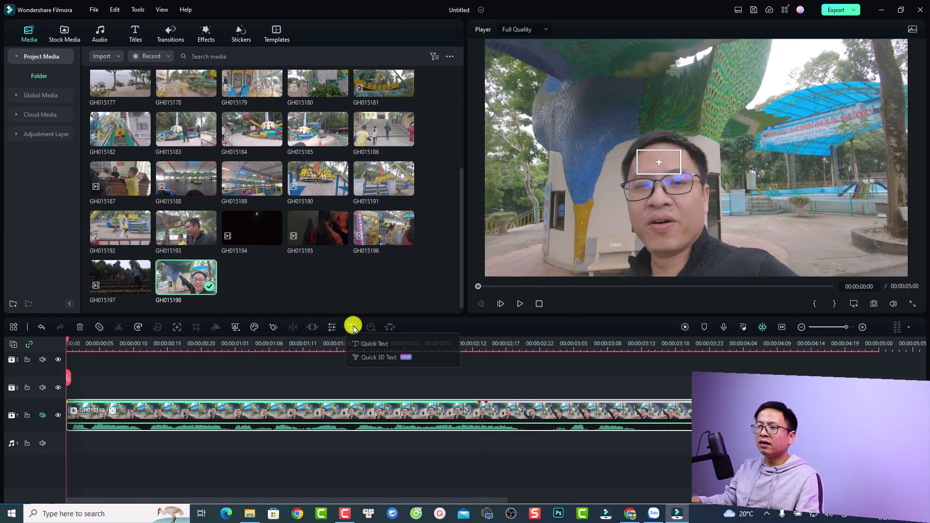
# - Add a Quick 3D Text title replacing 'Hello' with the presenter's name at font size 44
pyautogui.click(373, 358)
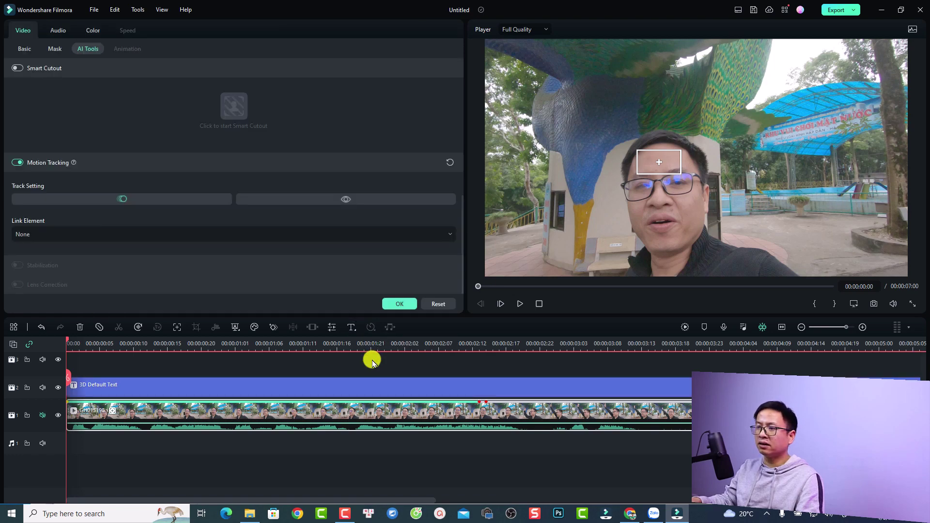
pyautogui.click(189, 389)
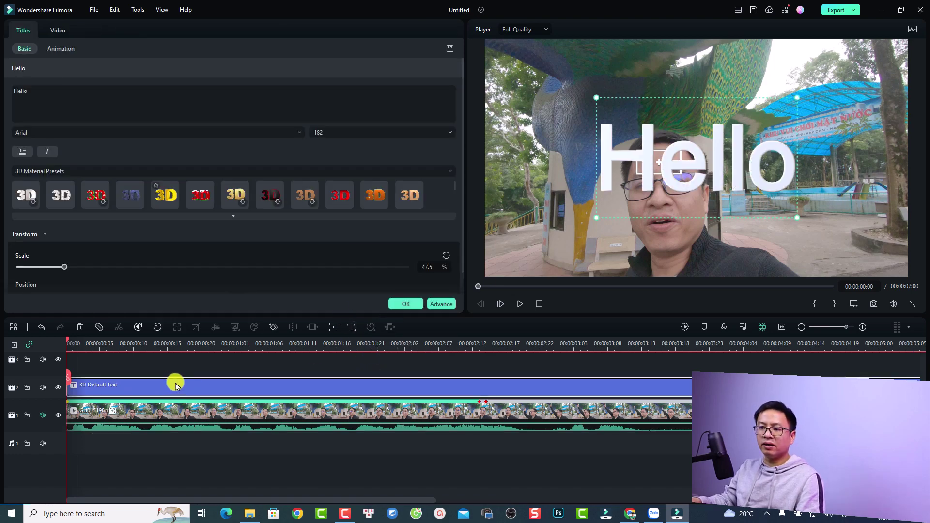
pyautogui.click(83, 90)
pyautogui.hotkey('ctrl', 'a')
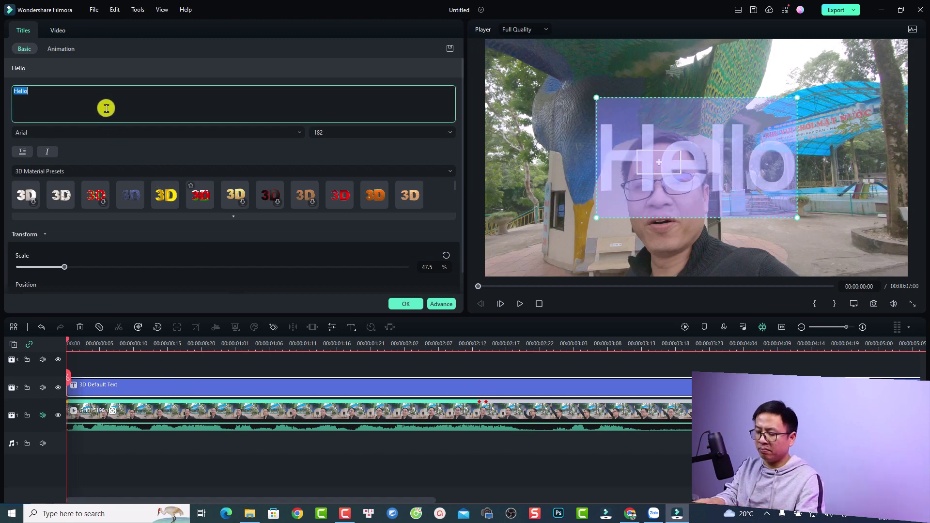
pyautogui.write('JAcky N')
pyautogui.press('BackSpace')
pyautogui.press('BackSpace')
pyautogui.press('BackSpace')
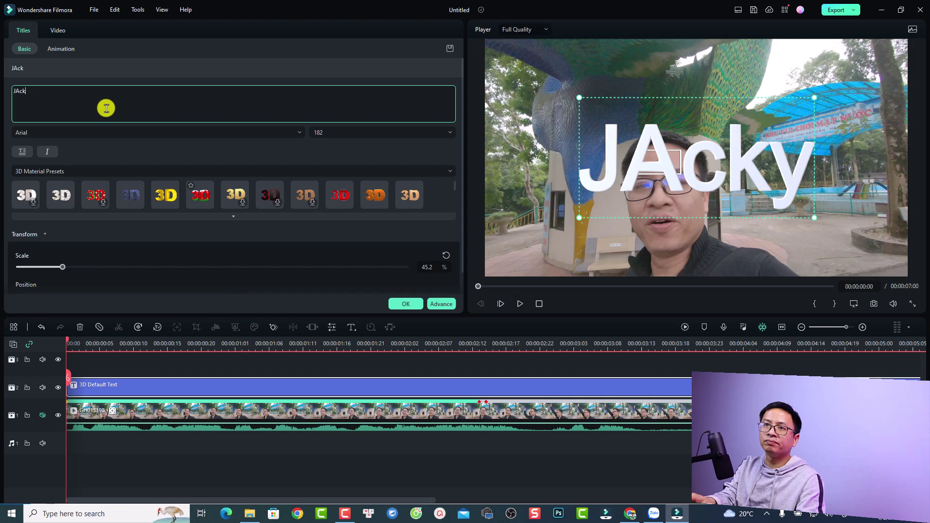
pyautogui.press('BackSpace')
pyautogui.press('BackSpace')
pyautogui.press('BackSpace')
pyautogui.press('BackSpace')
pyautogui.write('Jacky')
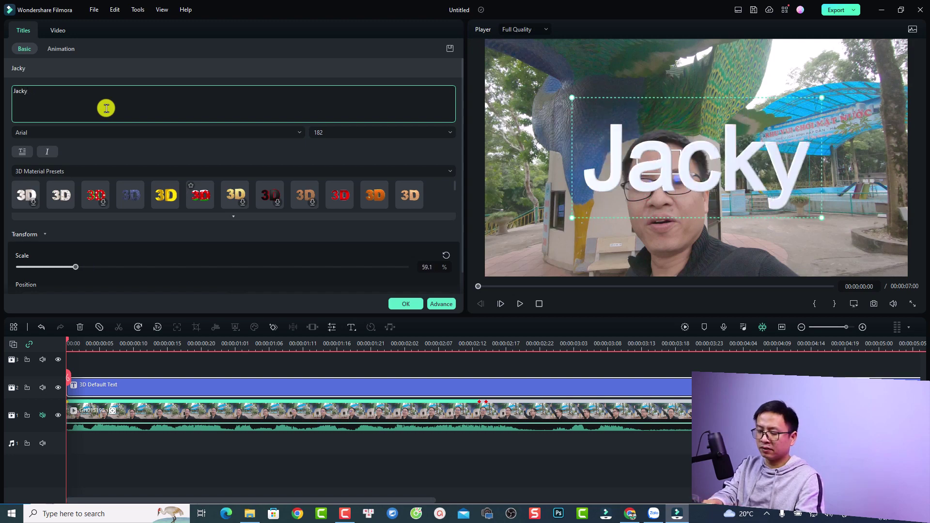
pyautogui.write(' Nguyen')
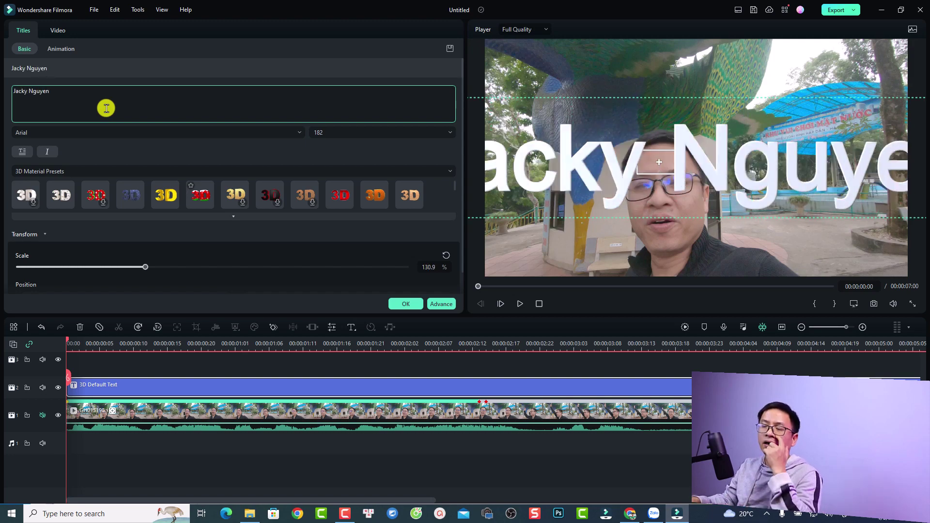
pyautogui.click(326, 132)
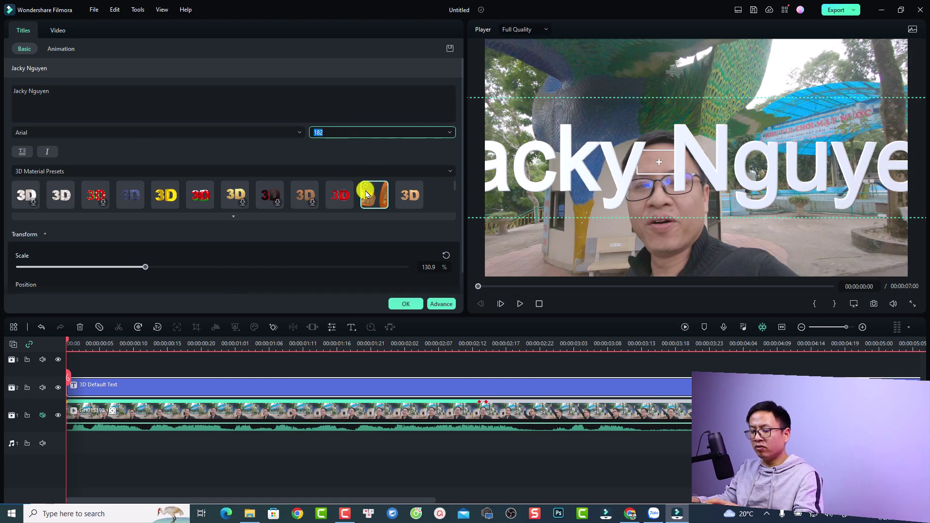
pyautogui.write('44')
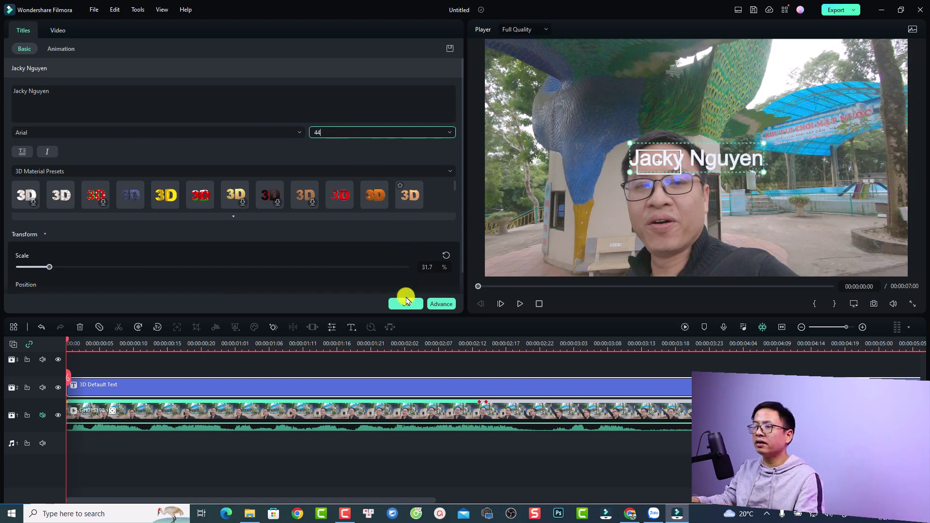
pyautogui.click(406, 303)
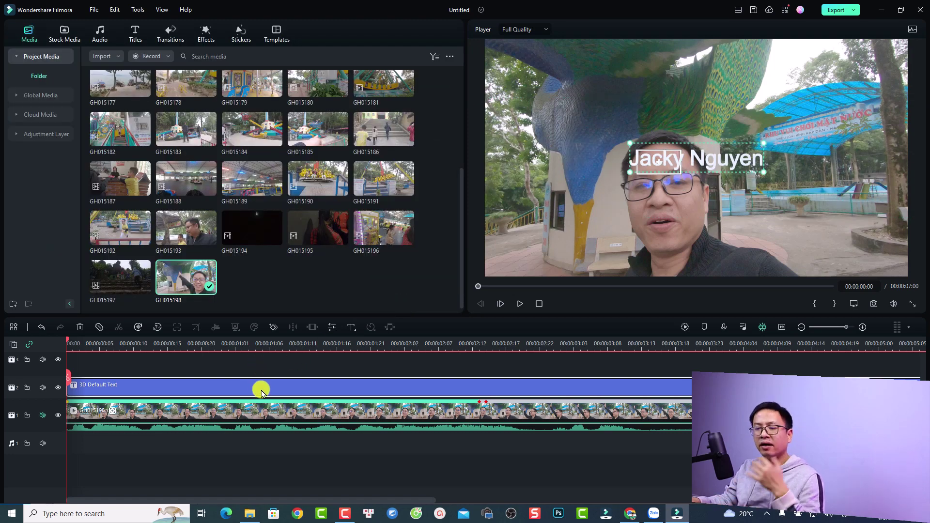
# - Link the clip's motion track to 3D Default Text and move the title just above the man's head
pyautogui.doubleClick(247, 419)
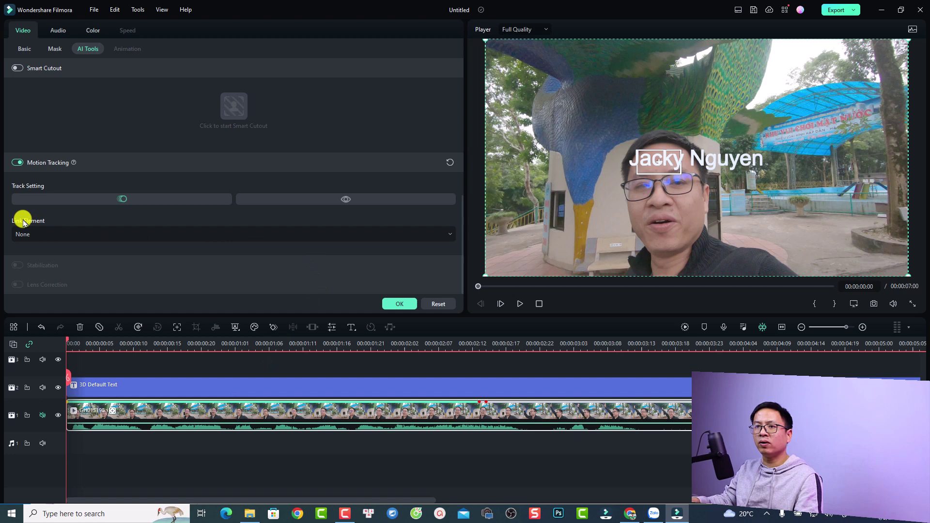
pyautogui.click(449, 236)
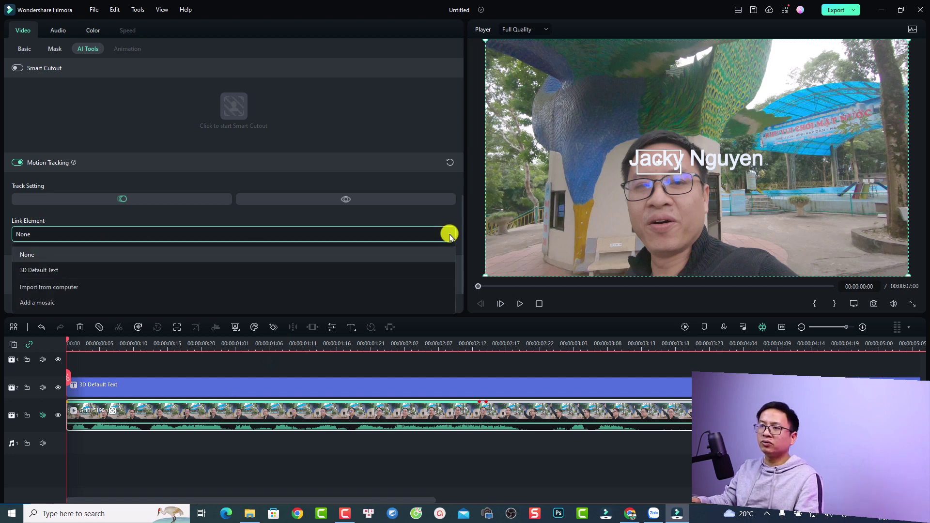
pyautogui.click(30, 273)
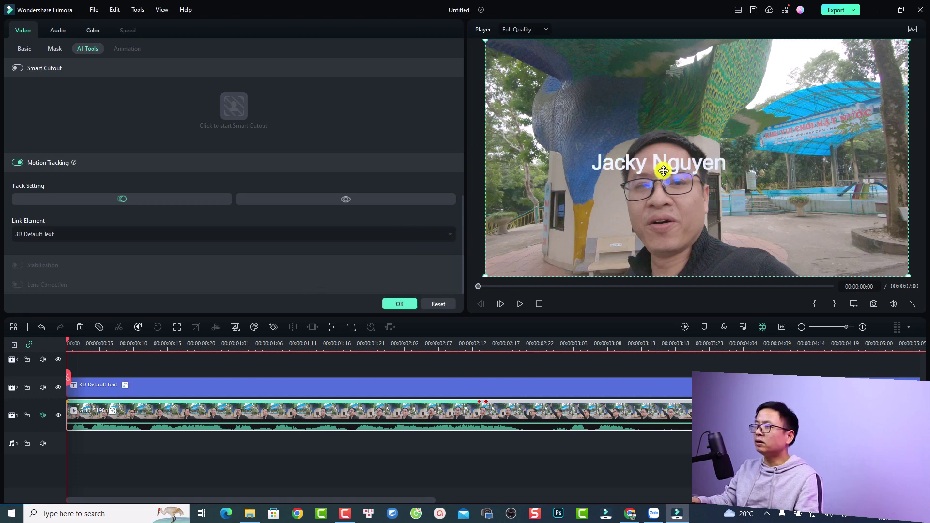
pyautogui.moveTo(661, 166); pyautogui.dragTo(673, 118)
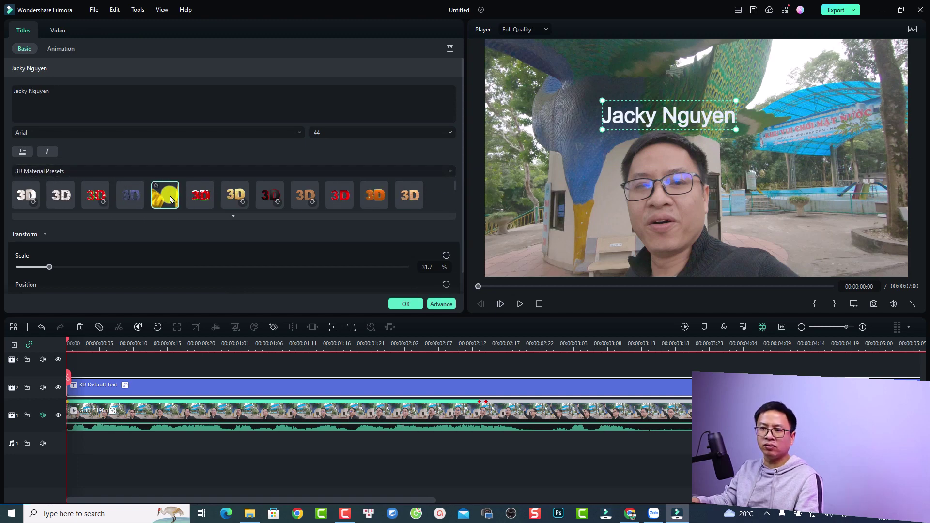
pyautogui.click(406, 304)
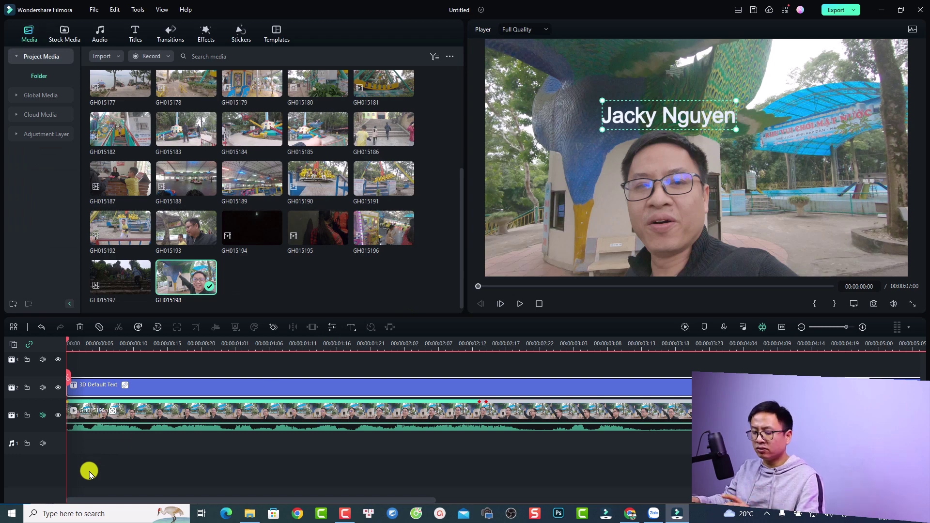
pyautogui.press('space')
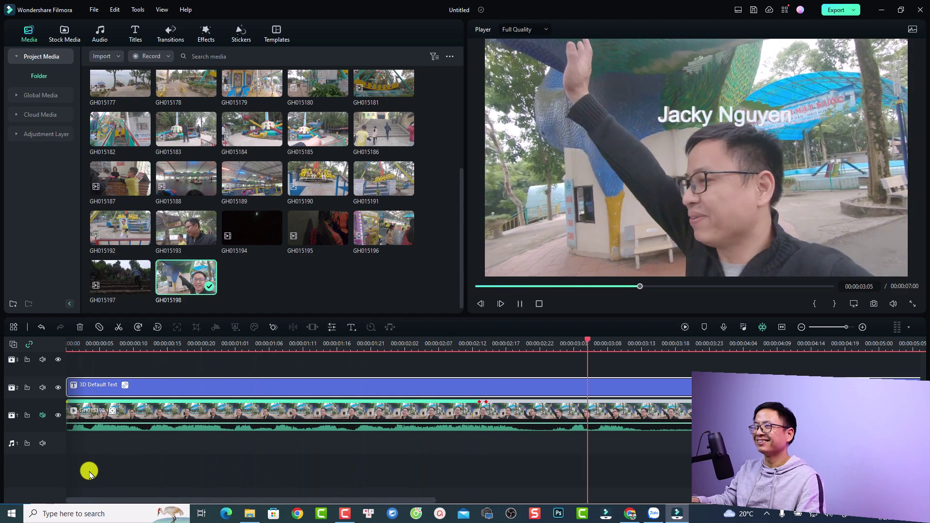
pyautogui.press('space')
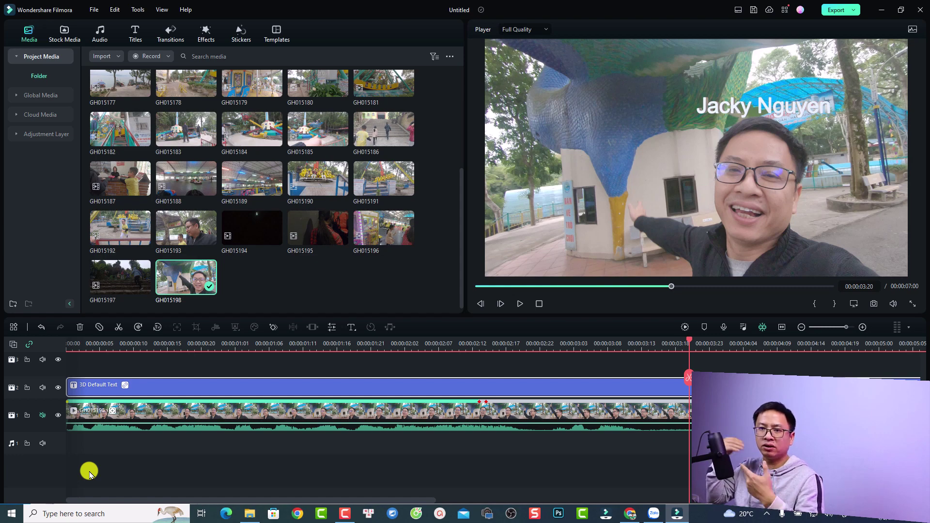
# - Paste a copy of GH015198 on track 3 above the title, starting at 00:00:00:00
pyautogui.click(152, 416)
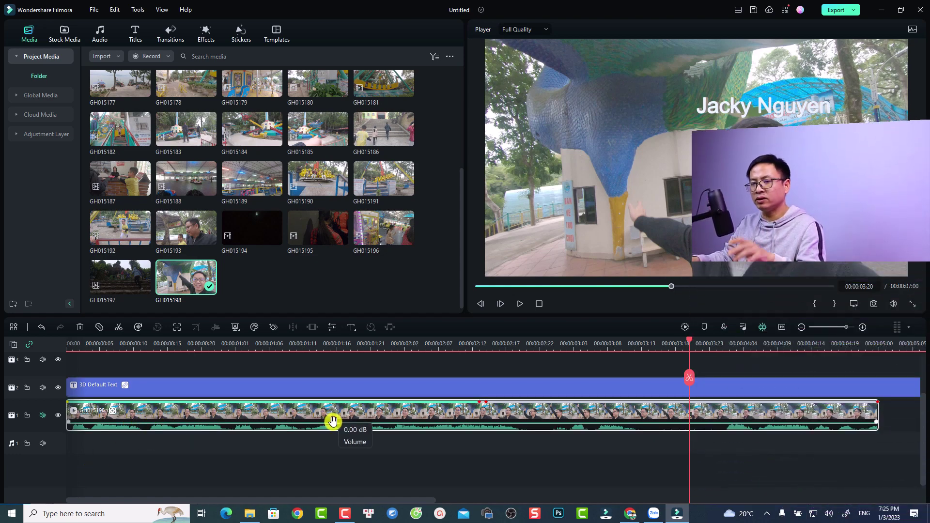
pyautogui.scroll(3, 521, 431)
pyautogui.scroll(-1, 521, 431)
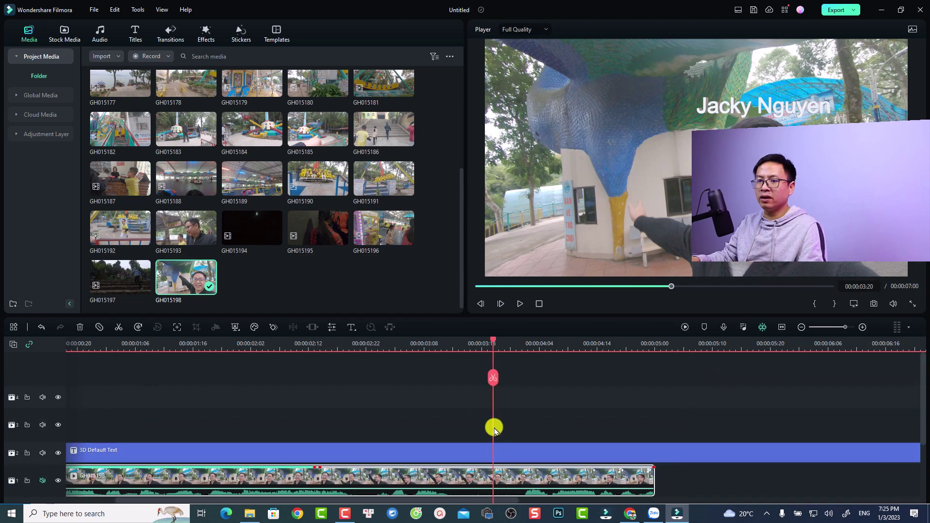
pyautogui.click(40, 433)
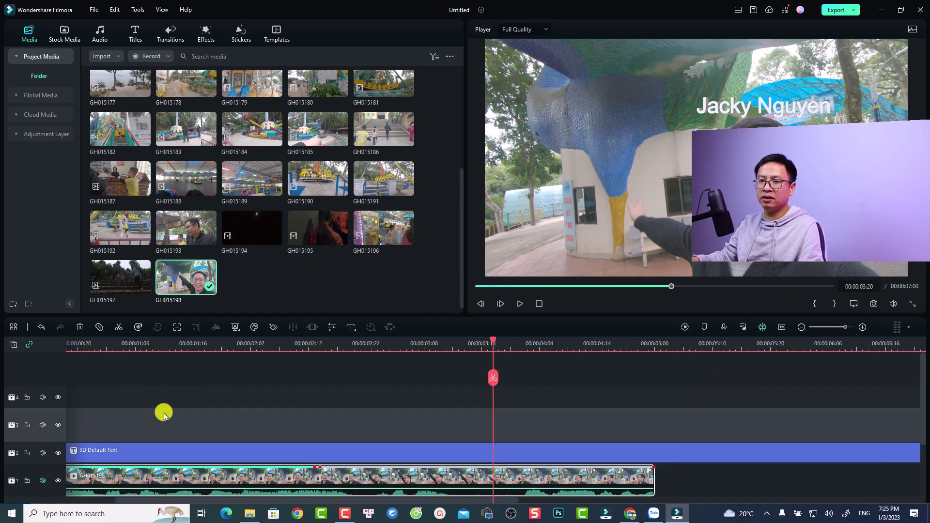
pyautogui.hotkey('ctrl', 'v')
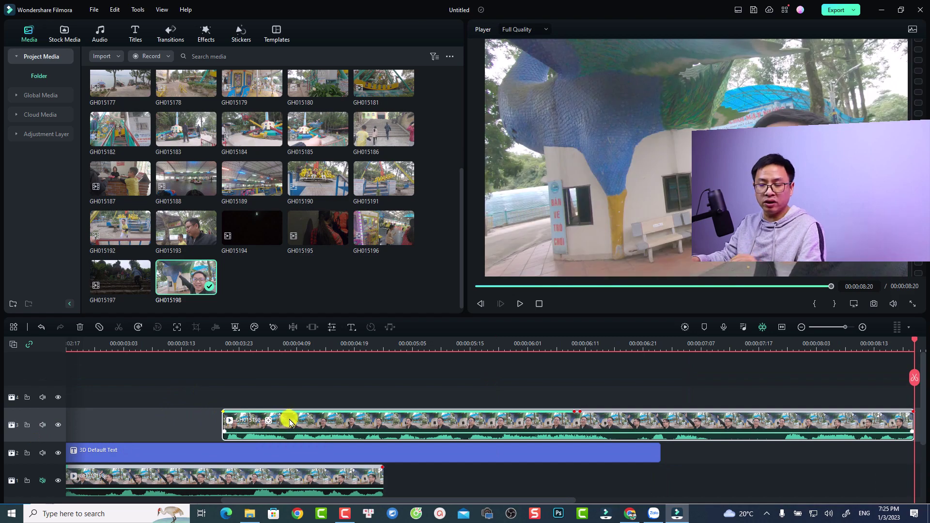
pyautogui.moveTo(326, 417); pyautogui.dragTo(33, 416)
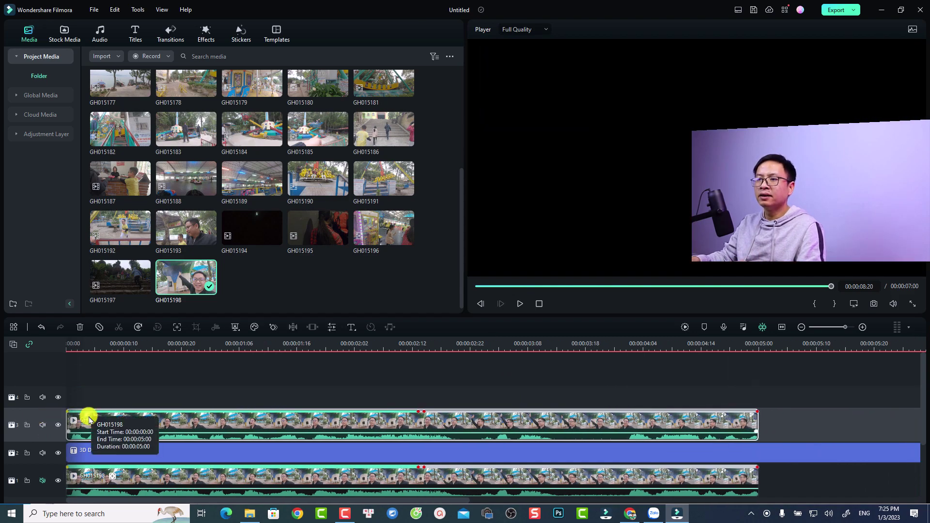
pyautogui.click(170, 346)
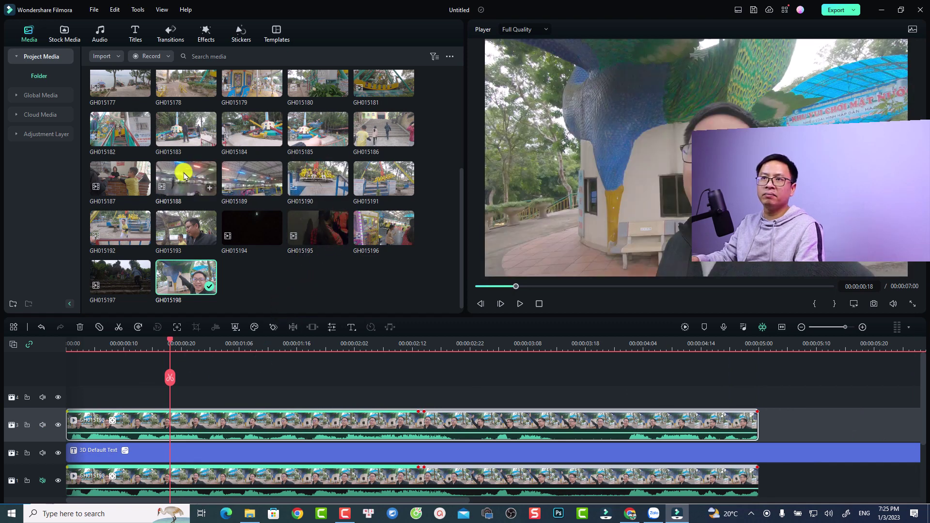
# - Place the third Pexels stock photo, a man in a dark cardigan, onto track 4
pyautogui.click(63, 33)
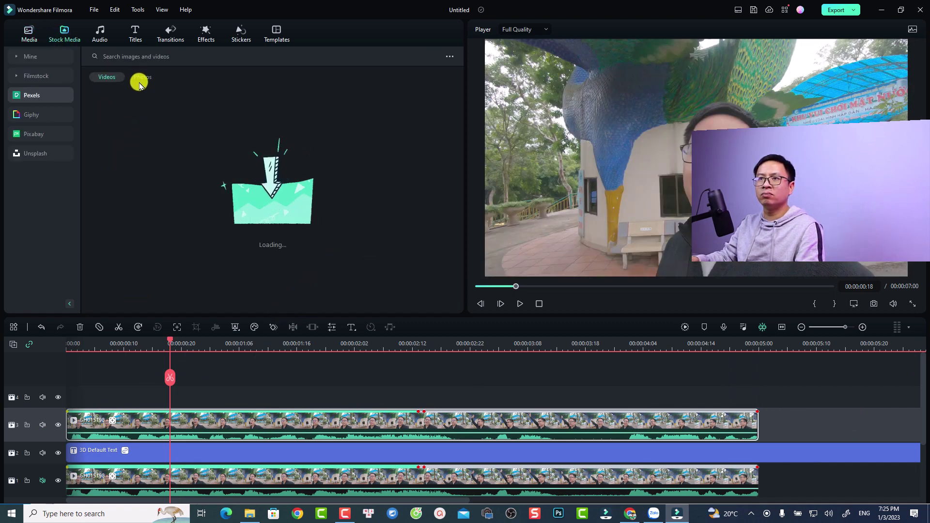
pyautogui.click(139, 76)
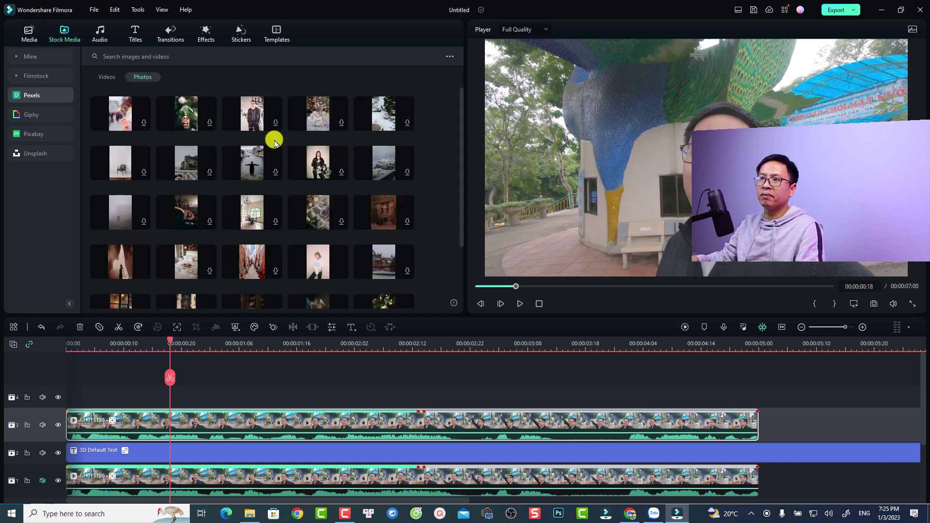
pyautogui.moveTo(245, 125); pyautogui.dragTo(68, 398)
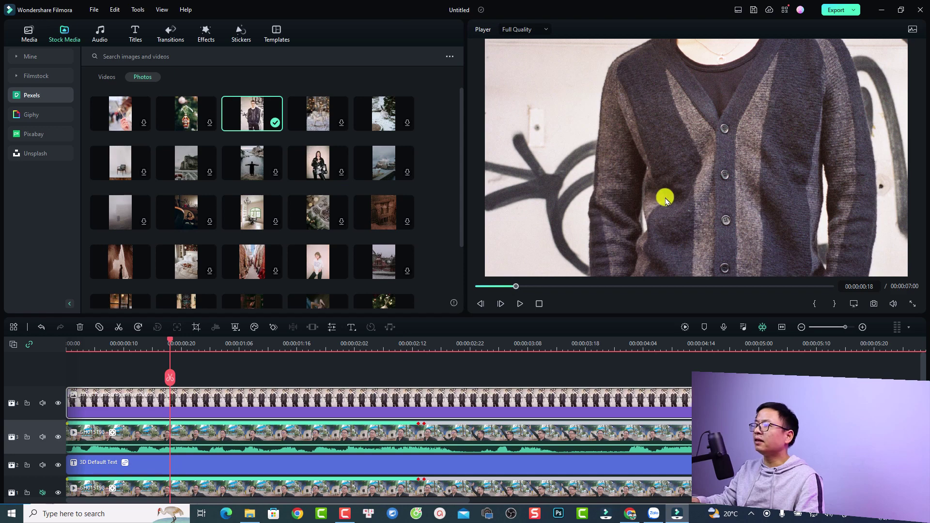
# - Crop the Pexels photo tightly to the man's face and scale it into a small inset
pyautogui.click(665, 199)
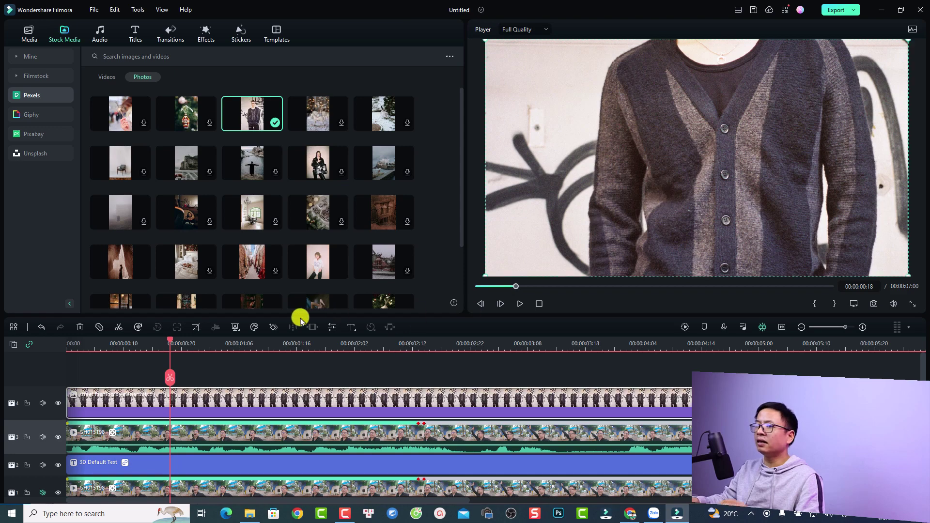
pyautogui.click(195, 328)
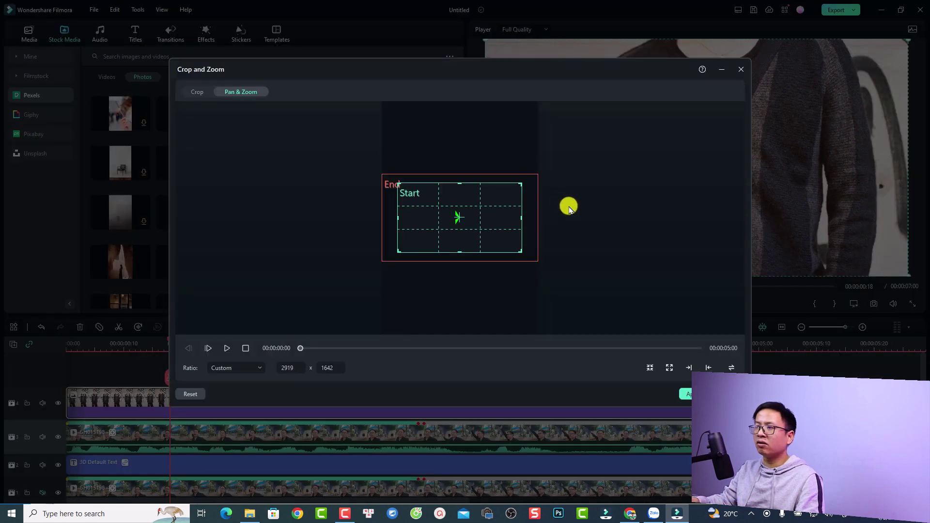
pyautogui.click(197, 92)
pyautogui.moveTo(452, 210); pyautogui.dragTo(457, 150)
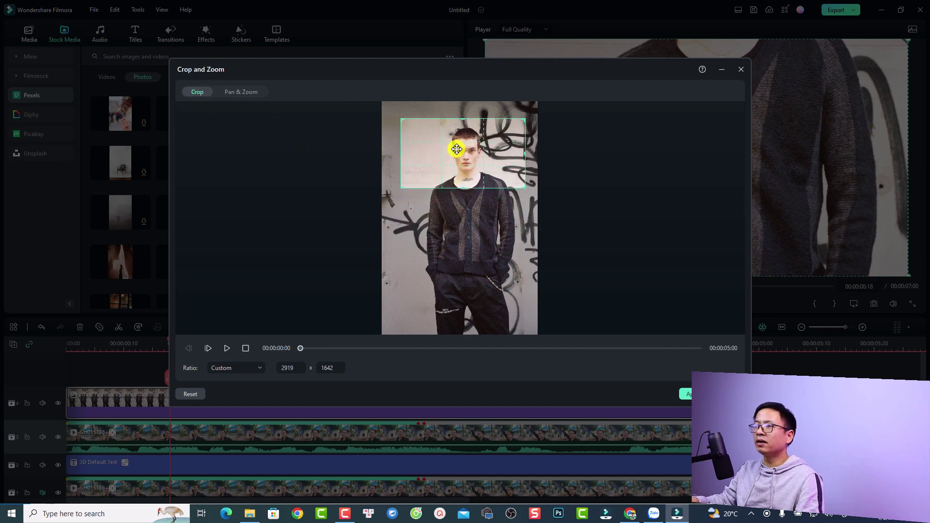
pyautogui.moveTo(404, 186); pyautogui.dragTo(409, 184)
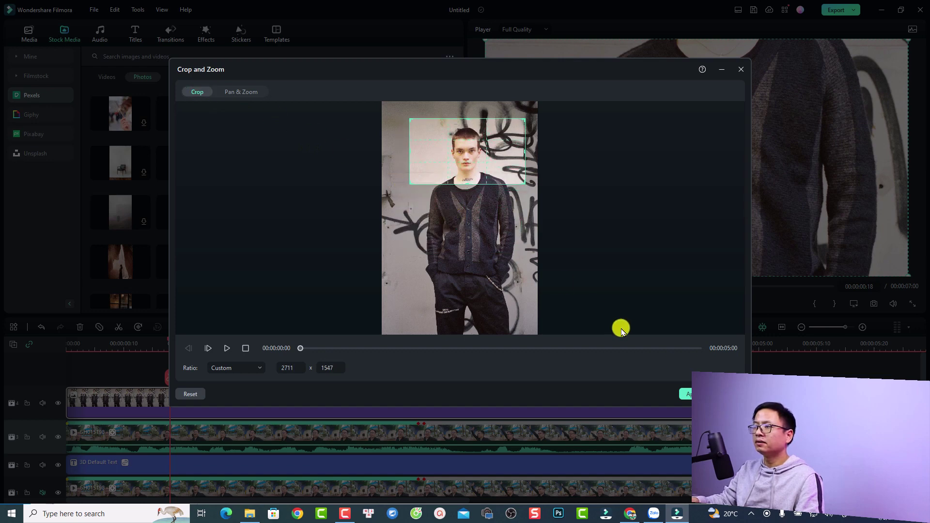
pyautogui.click(685, 393)
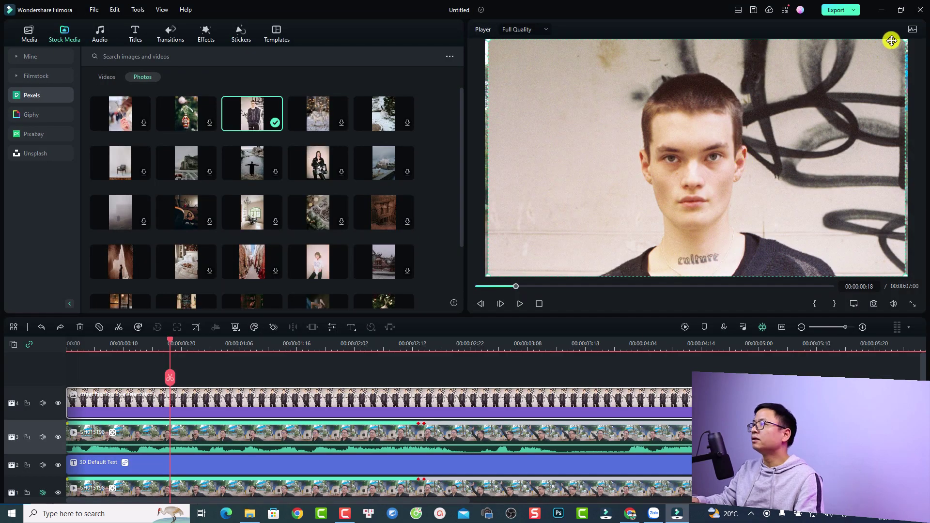
pyautogui.moveTo(894, 50); pyautogui.dragTo(640, 93)
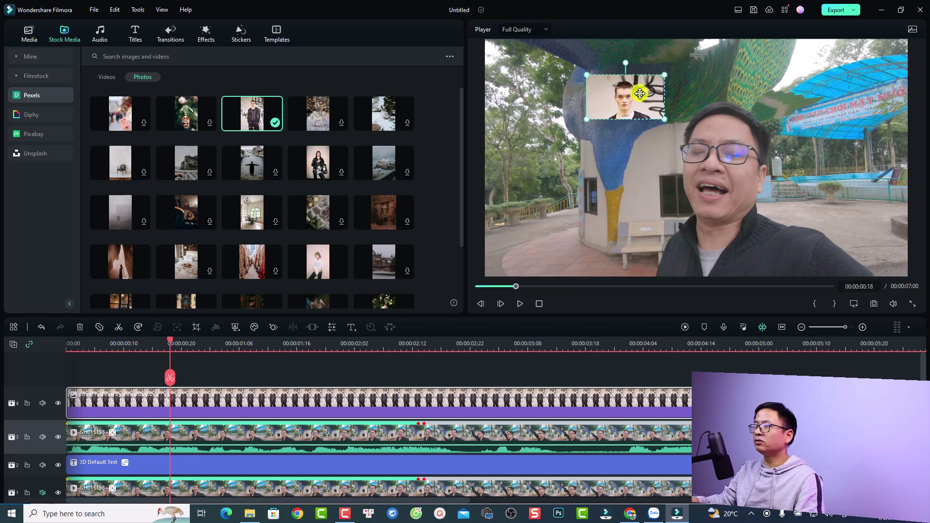
# - Link the Pexels face photo to the selfie clip's motion track and position it above the head by the peacock statue
pyautogui.doubleClick(197, 437)
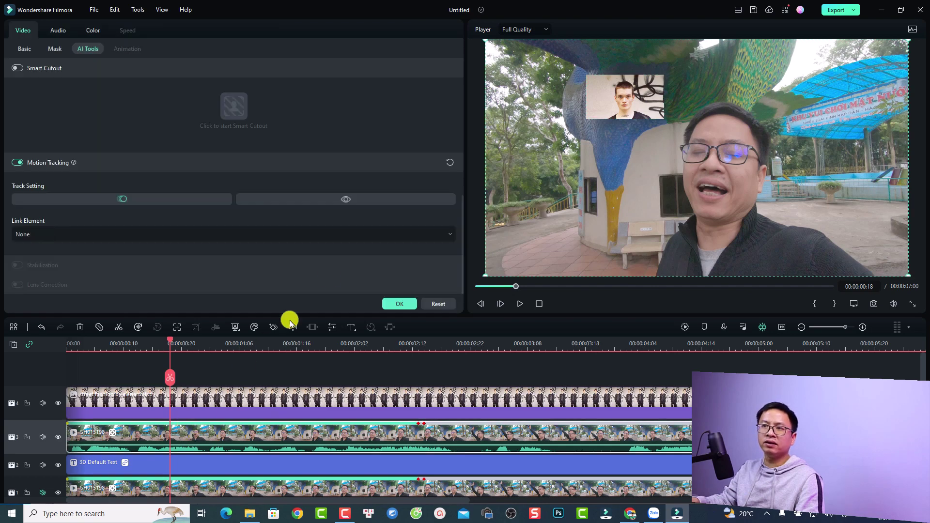
pyautogui.click(444, 232)
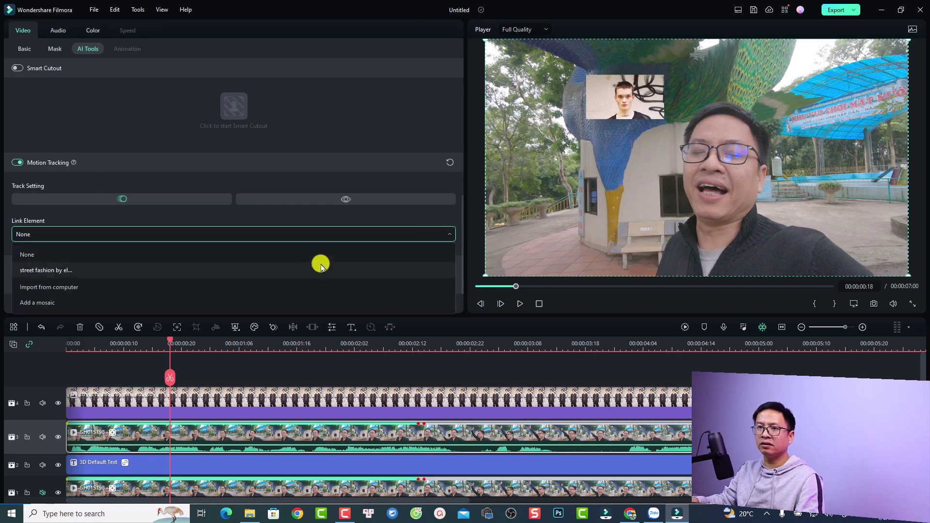
pyautogui.click(72, 271)
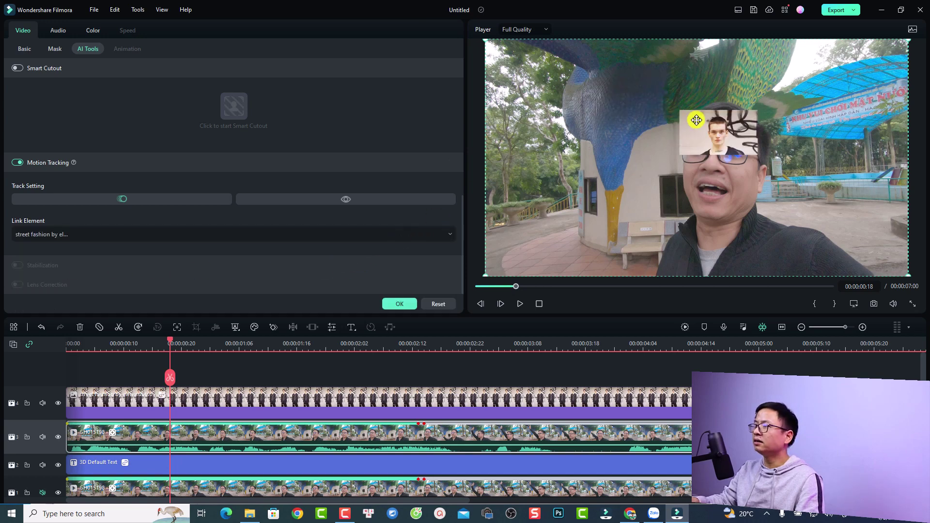
pyautogui.moveTo(710, 137); pyautogui.dragTo(651, 105)
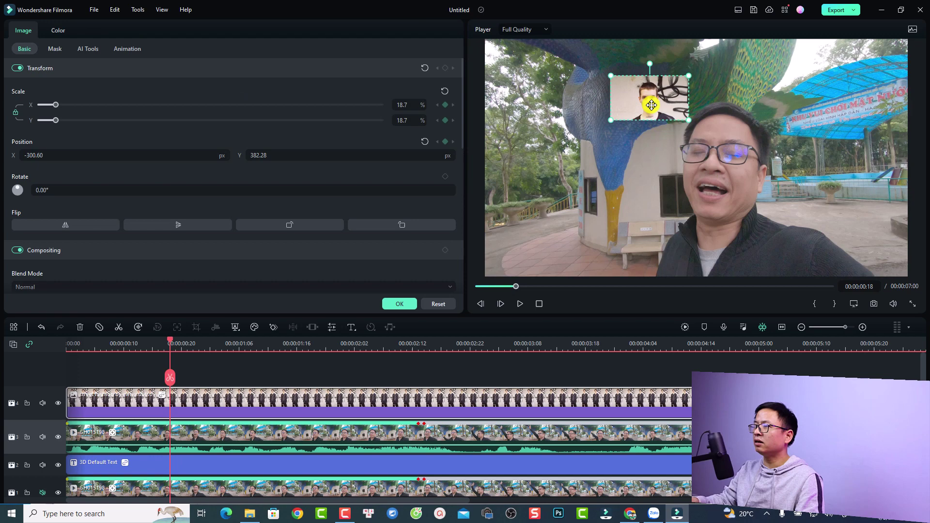
# - Hide track 3's selfie copy so the Jacky Nguyen 3D title shows, then preview from the start
pyautogui.click(67, 347)
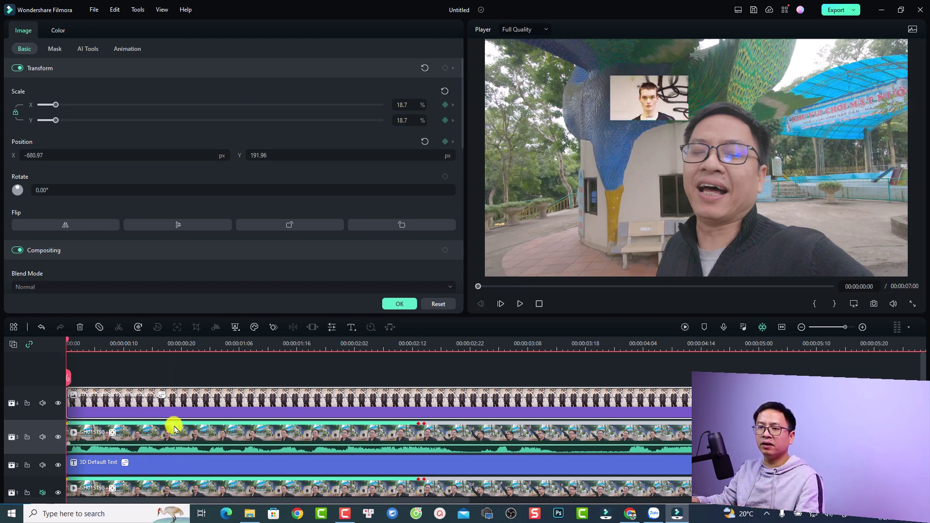
pyautogui.press('space')
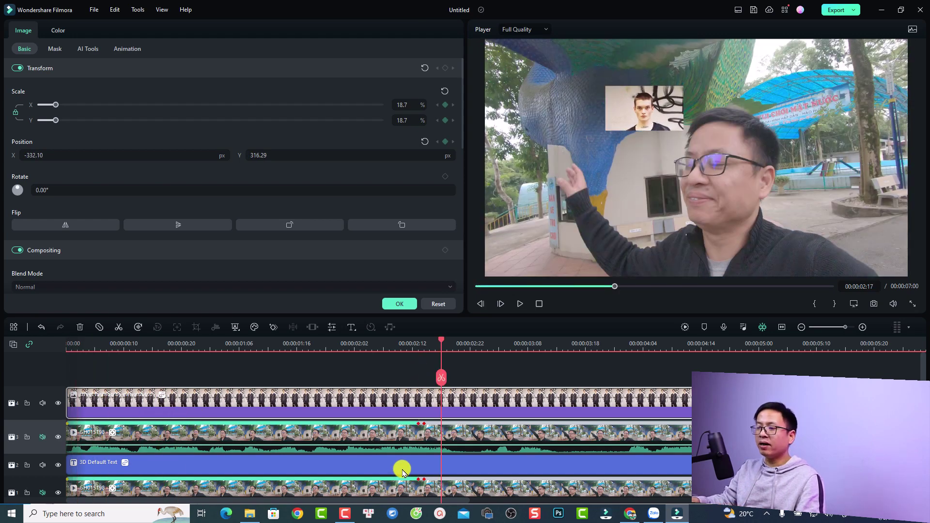
pyautogui.click(363, 467)
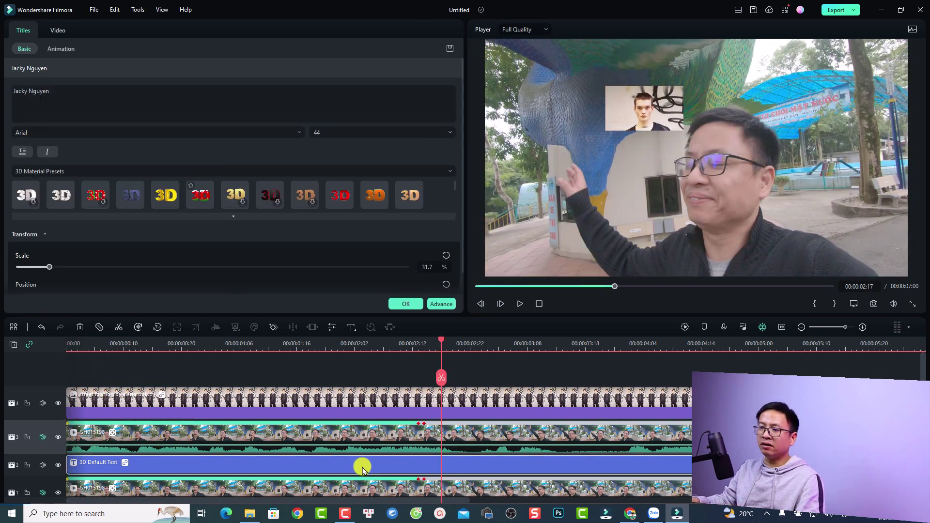
pyautogui.click(57, 437)
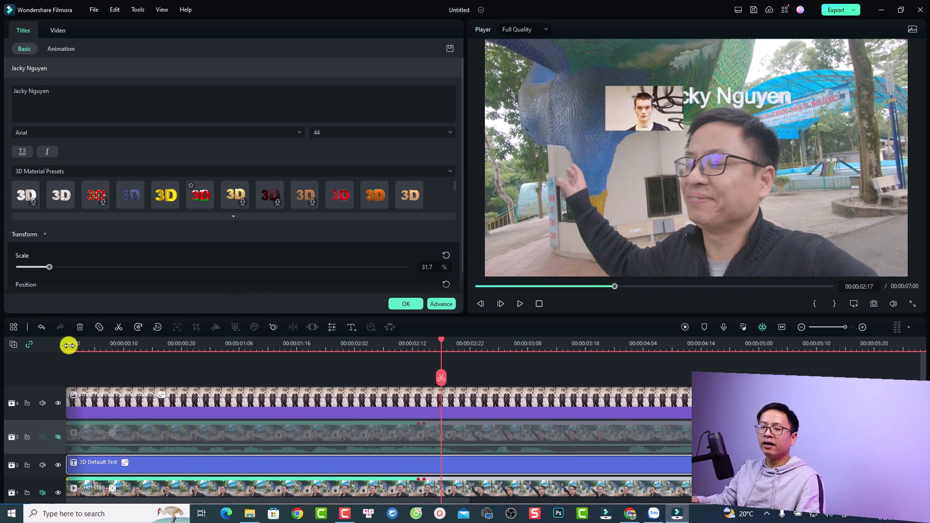
pyautogui.click(69, 345)
pyautogui.press('space')
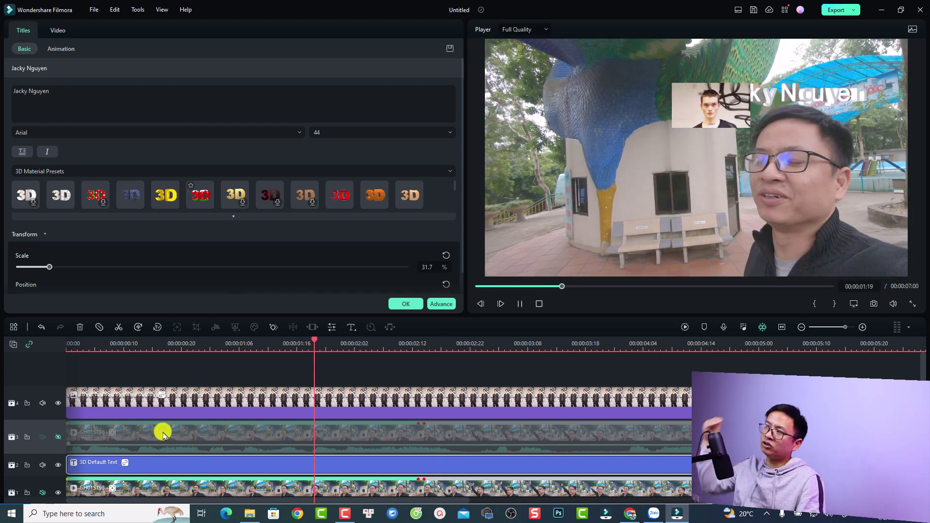
# - Shift the face inset left and down below the title's start, then replay to check tracking
pyautogui.click(624, 137)
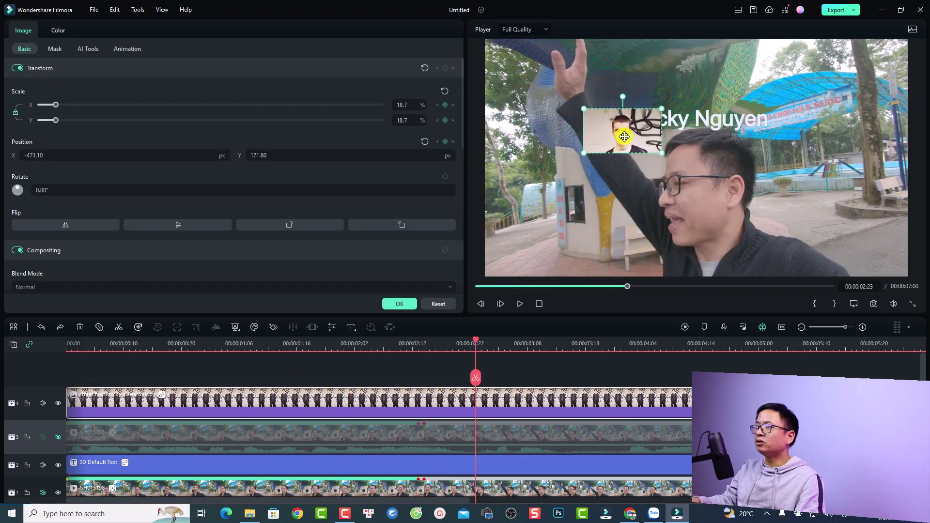
pyautogui.moveTo(624, 137); pyautogui.dragTo(584, 158)
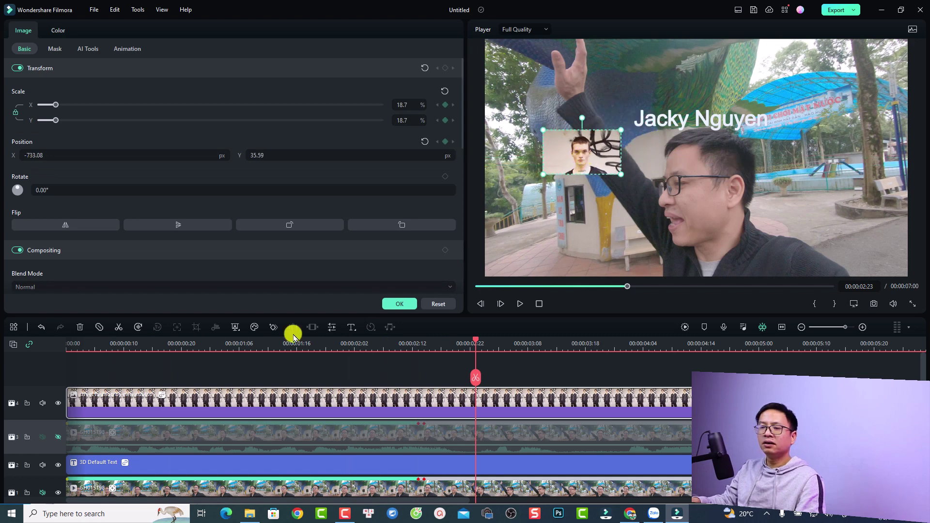
pyautogui.click(66, 348)
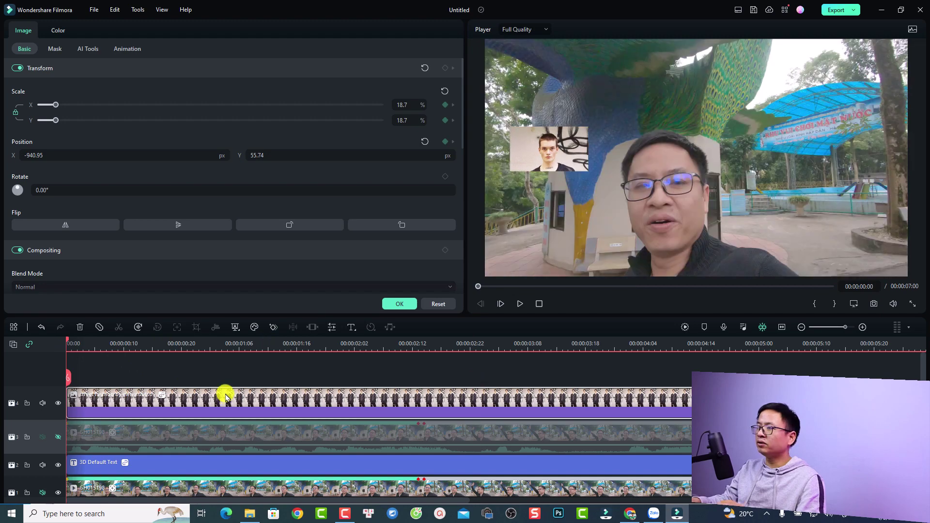
pyautogui.press('space')
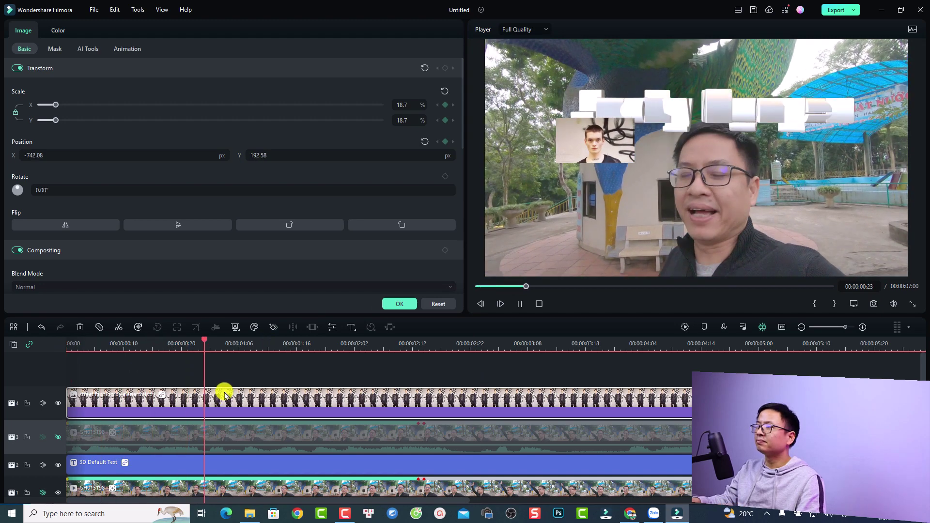